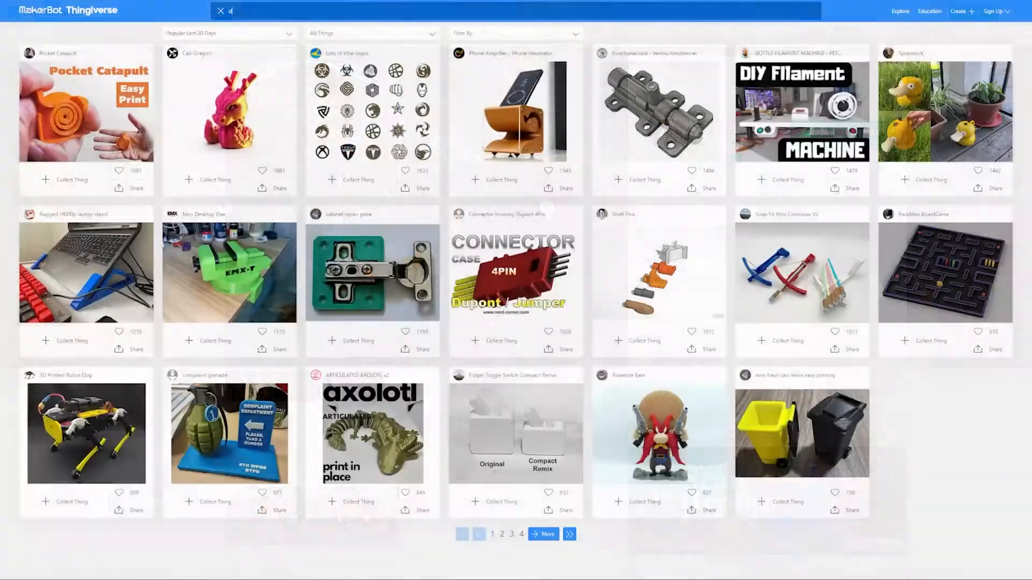
Search Thingiverse for "dragon" and go to the third page of results.
type("on")
key("Return")
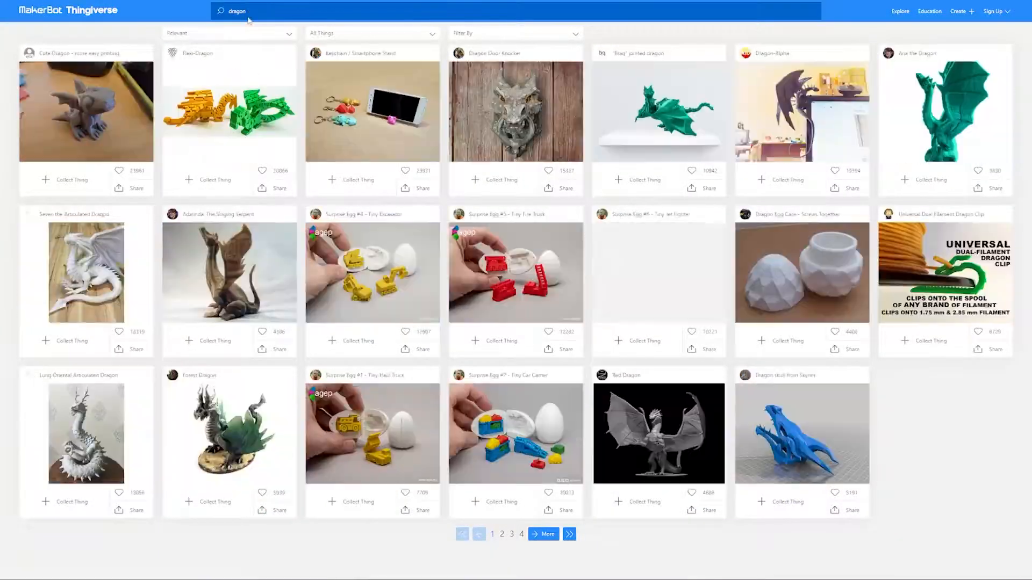
left_click(511, 535)
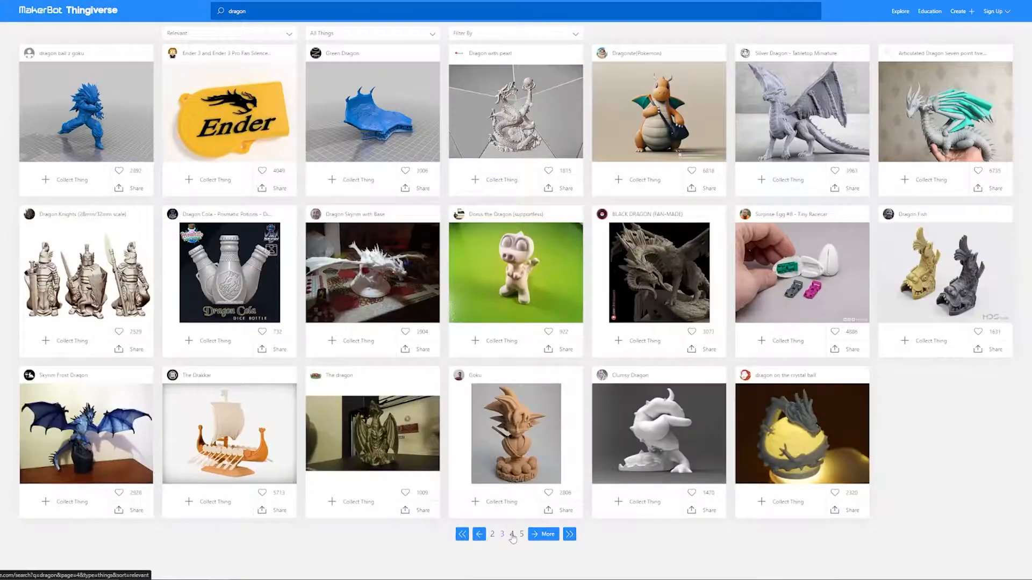
Open the BLACK DRAGON (FAN-MADE) model and look through its preview images.
left_click(659, 259)
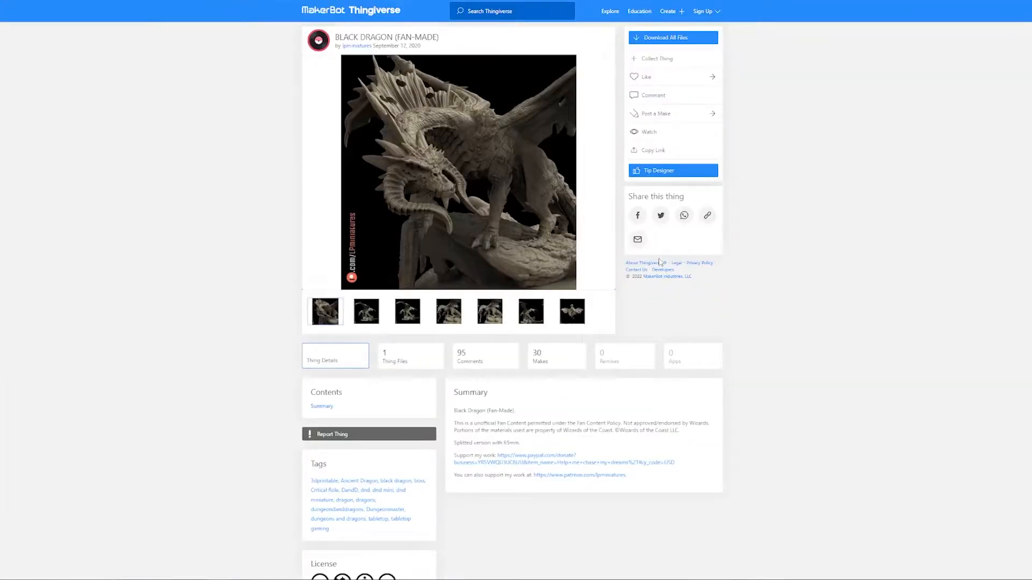
left_click(482, 321)
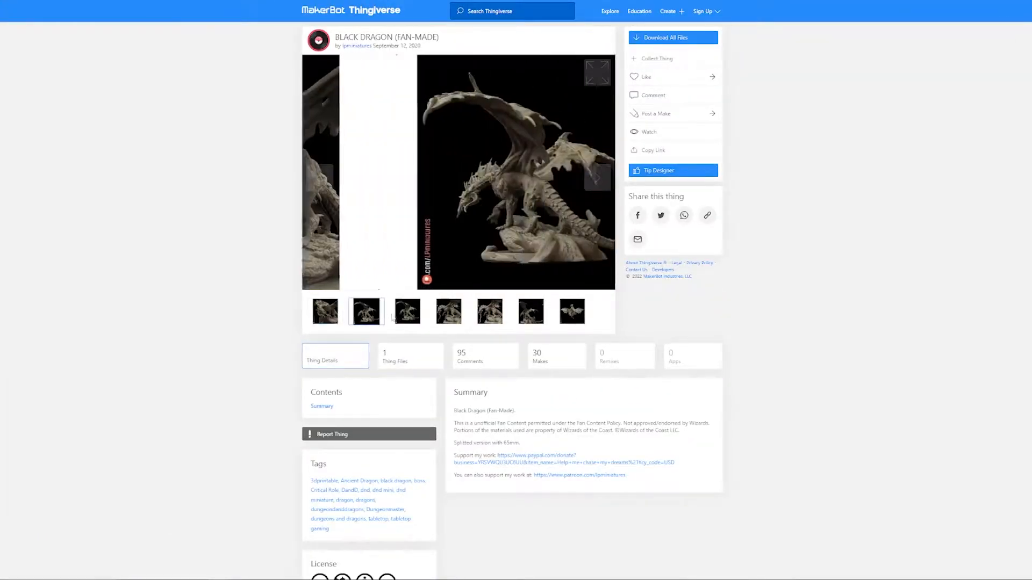
left_click(530, 321)
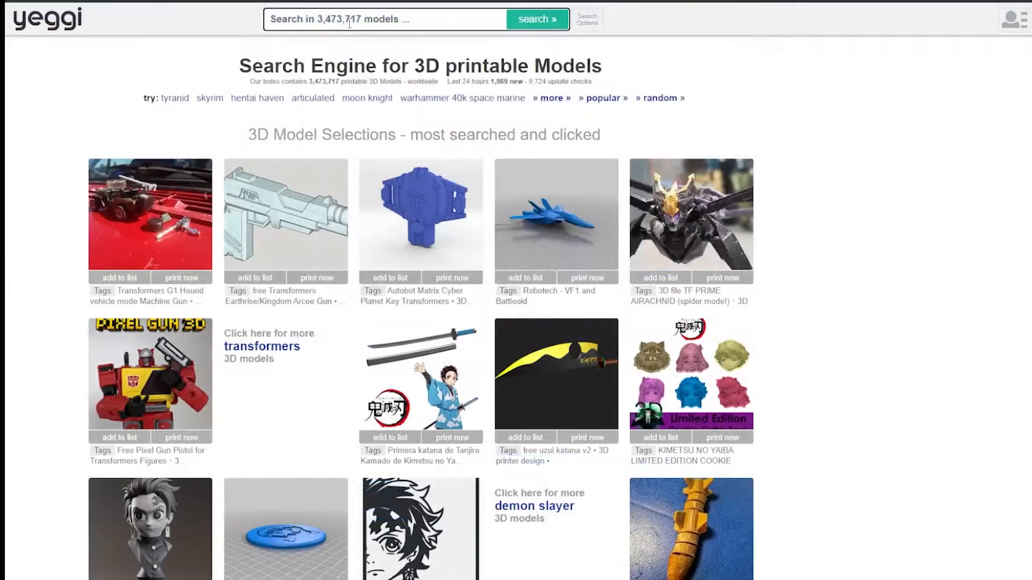
Search Yeggi for "dragon" and browse the printable models found.
type("d")
key("Return")
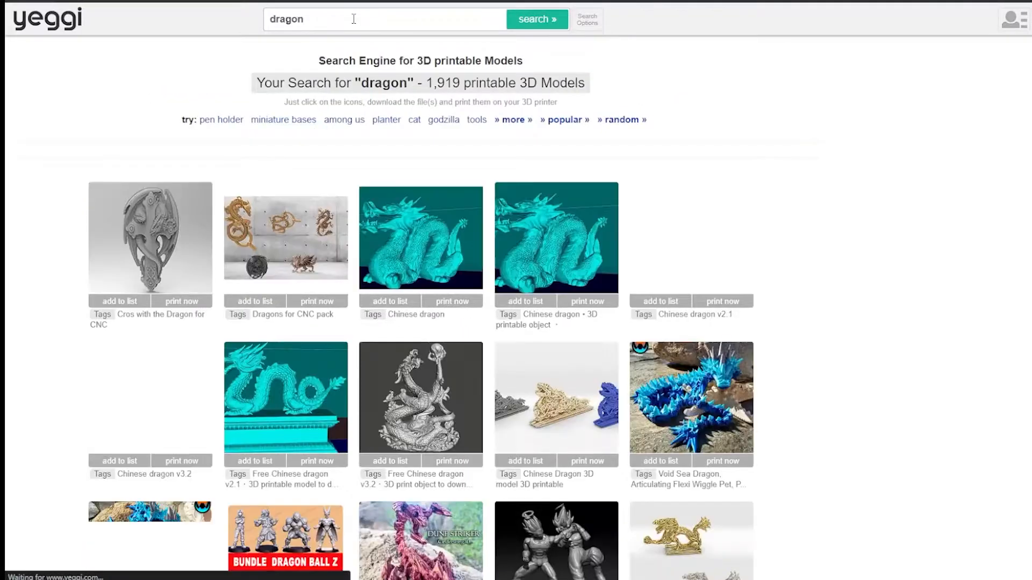
scroll(46, 247, "down", 5)
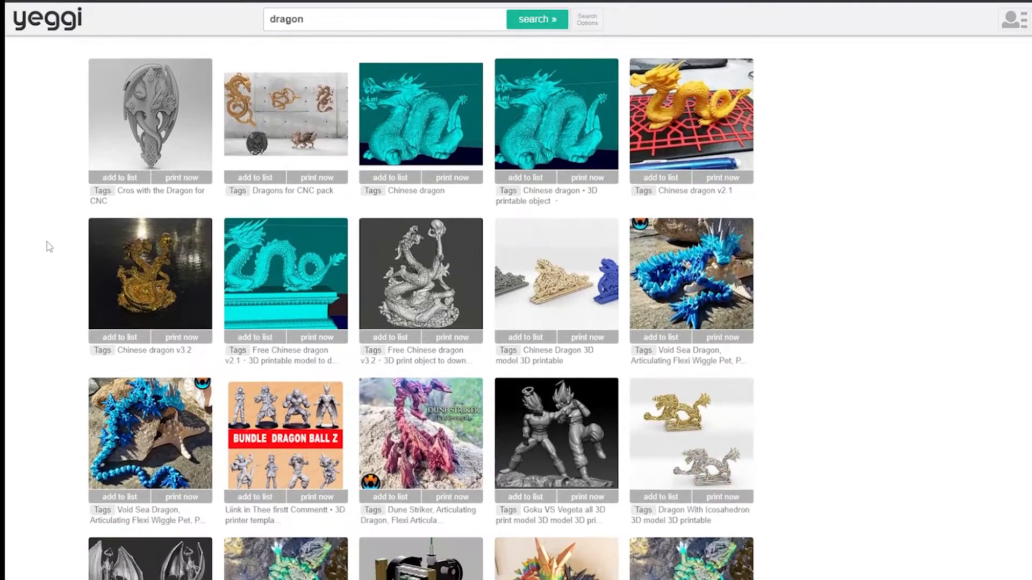
scroll(43, 236, "down", 8)
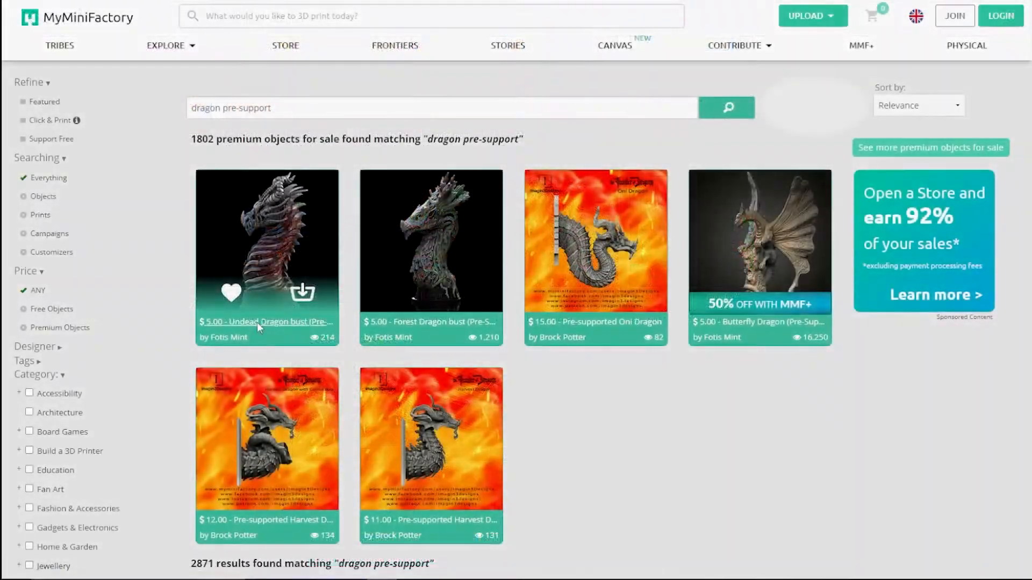
Open the Undead Dragon bust among MyMiniFactory's "dragon pre-support" results and look over the Loot Studios home page.
left_click(257, 321)
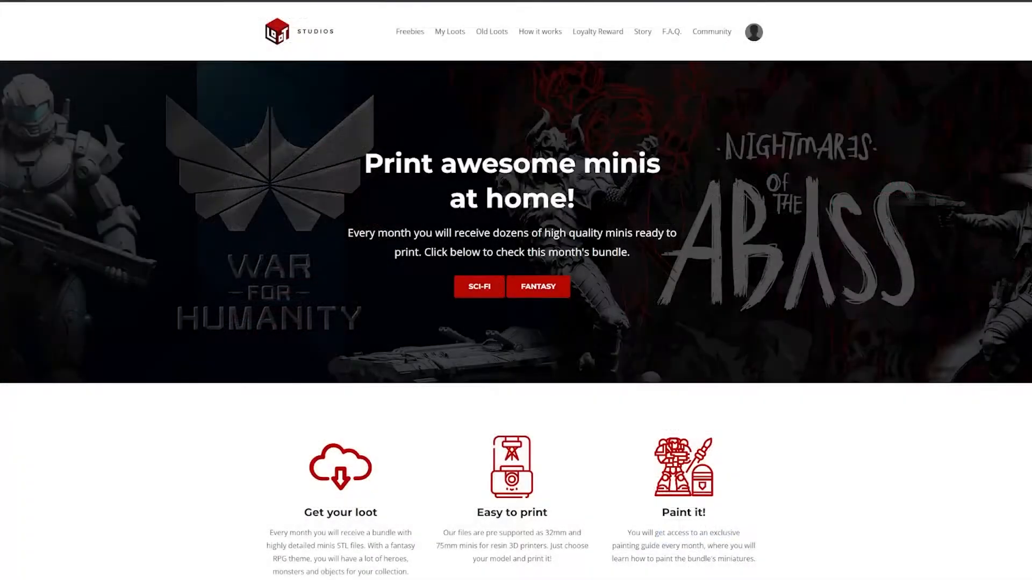
scroll(516, 290, "down", 5)
scroll(516, 290, "down", 8)
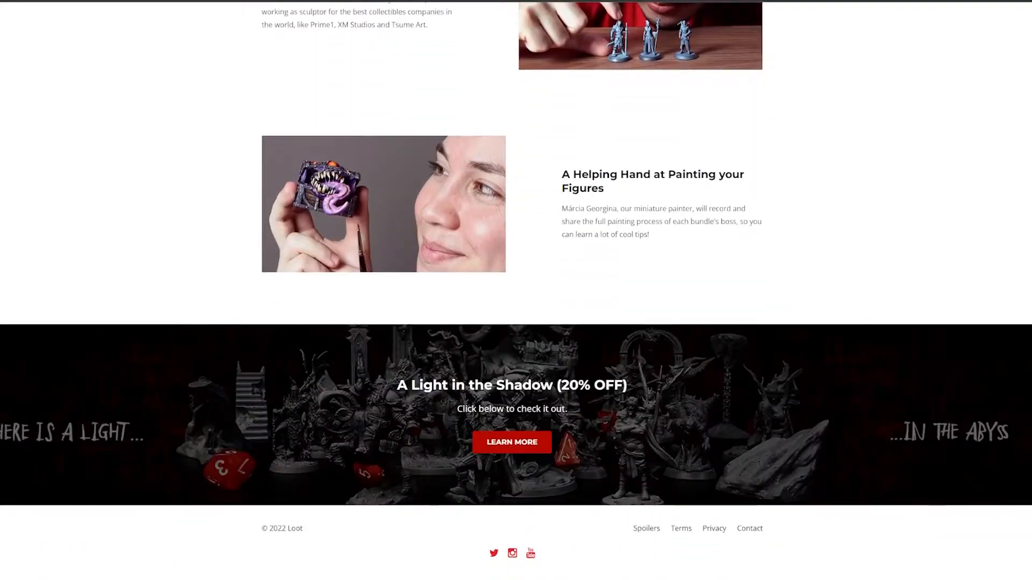
scroll(516, 290, "up", 6)
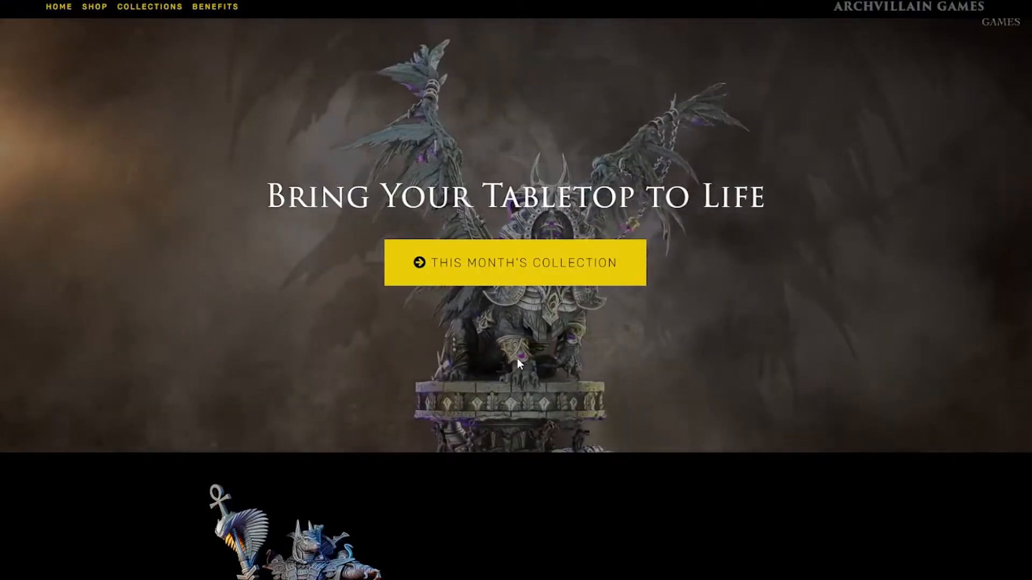
Look over the Archvillain Games home page for its collections and its information on pre-supported models.
scroll(523, 370, "down", 5)
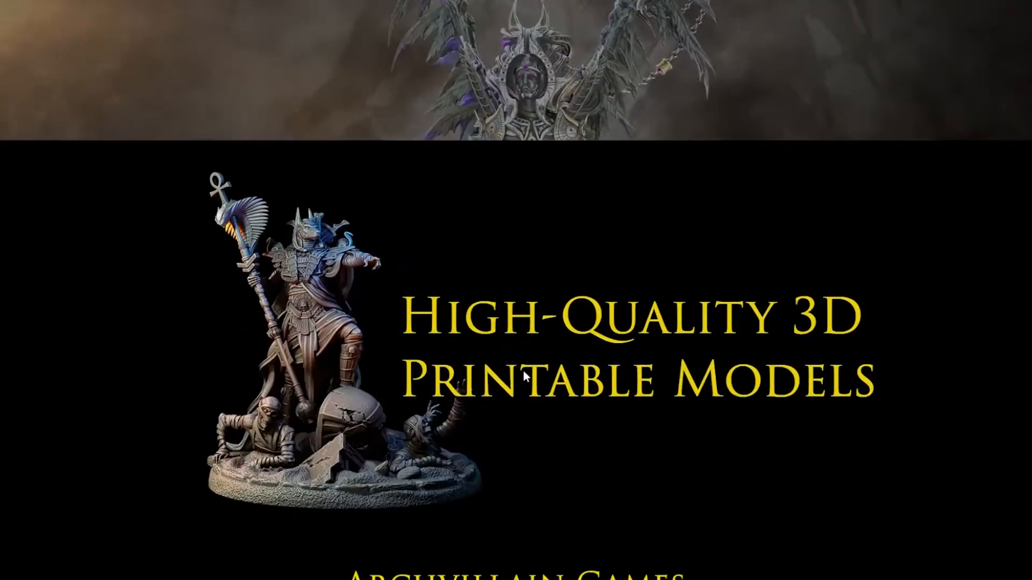
scroll(523, 370, "down", 15)
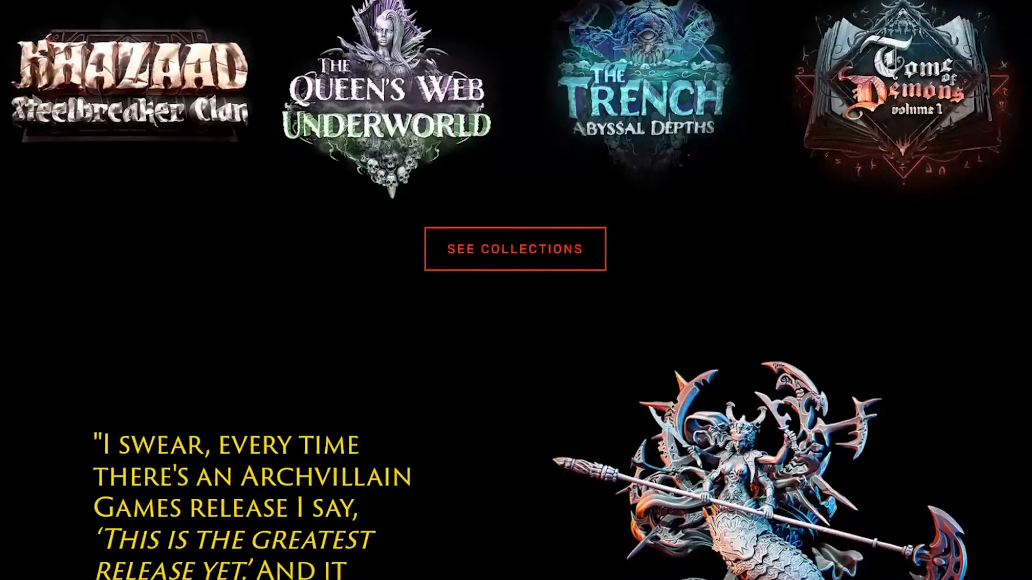
scroll(523, 369, "down", 16)
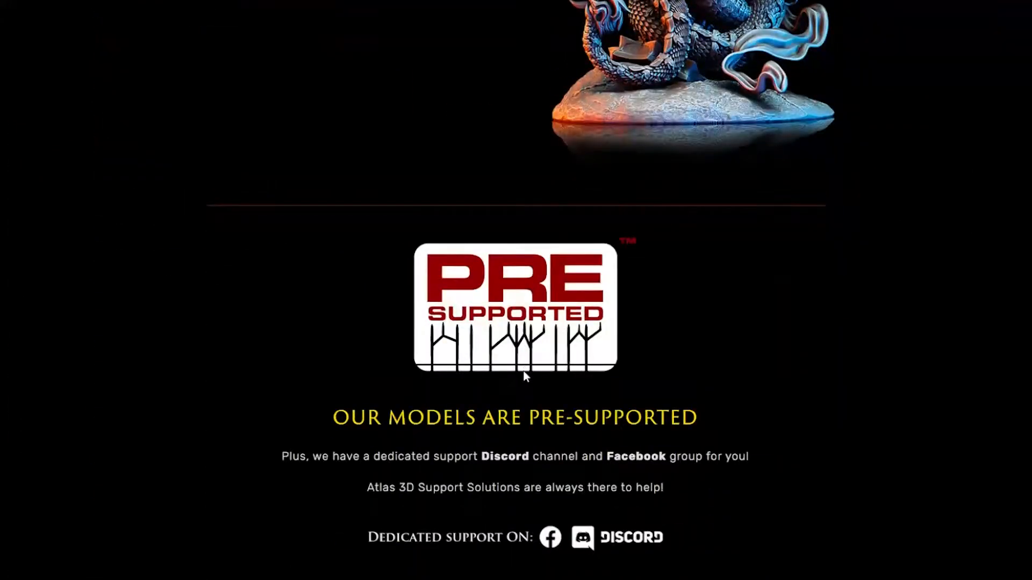
scroll(486, 304, "up", 5)
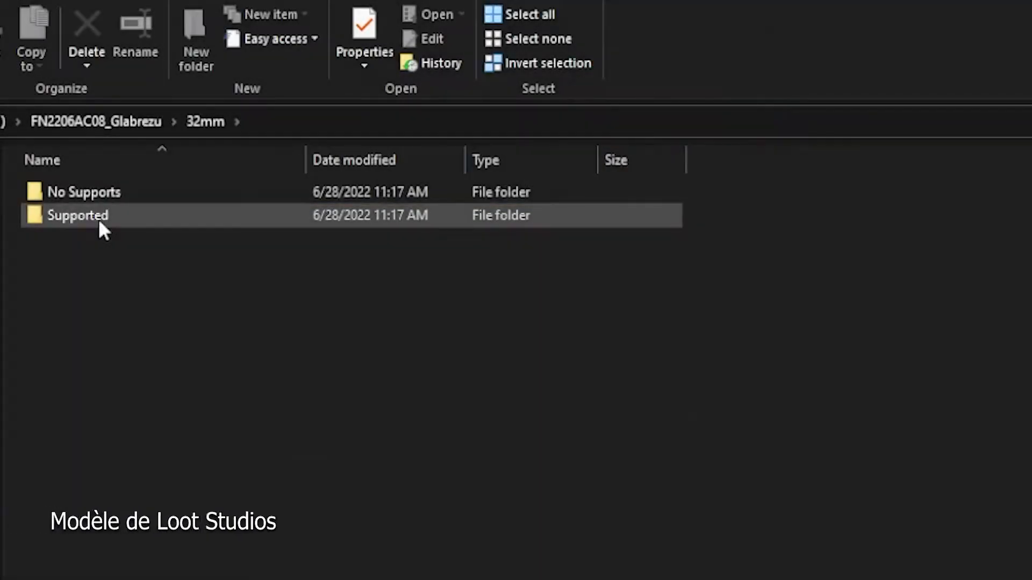
Open the Supported folder of the 32mm Glabrezu model files.
double_click(100, 220)
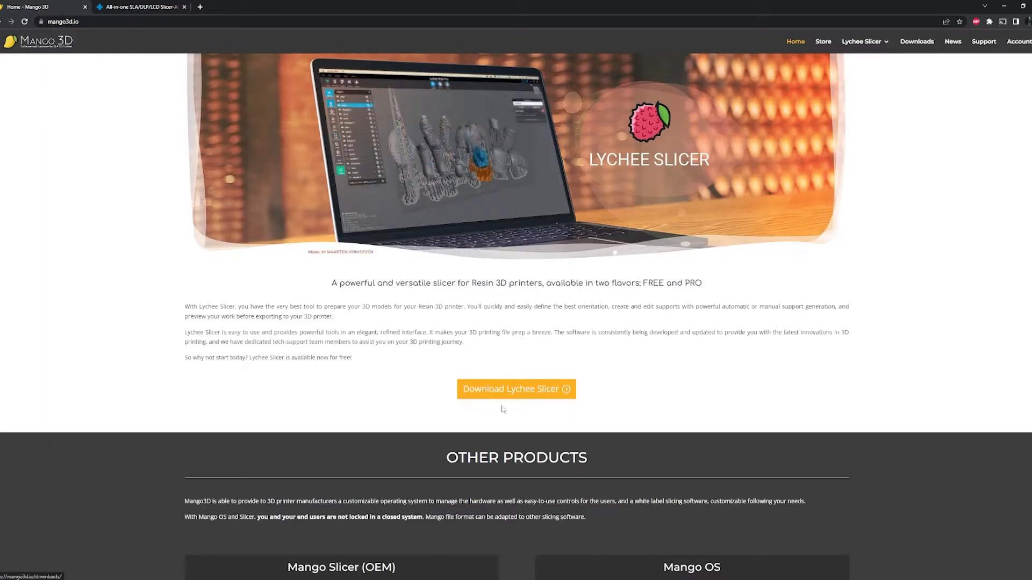
Open the Lychee Slicer download page, and request the CHITUBOX Basic download from the CHITUBOX site.
left_click(517, 383)
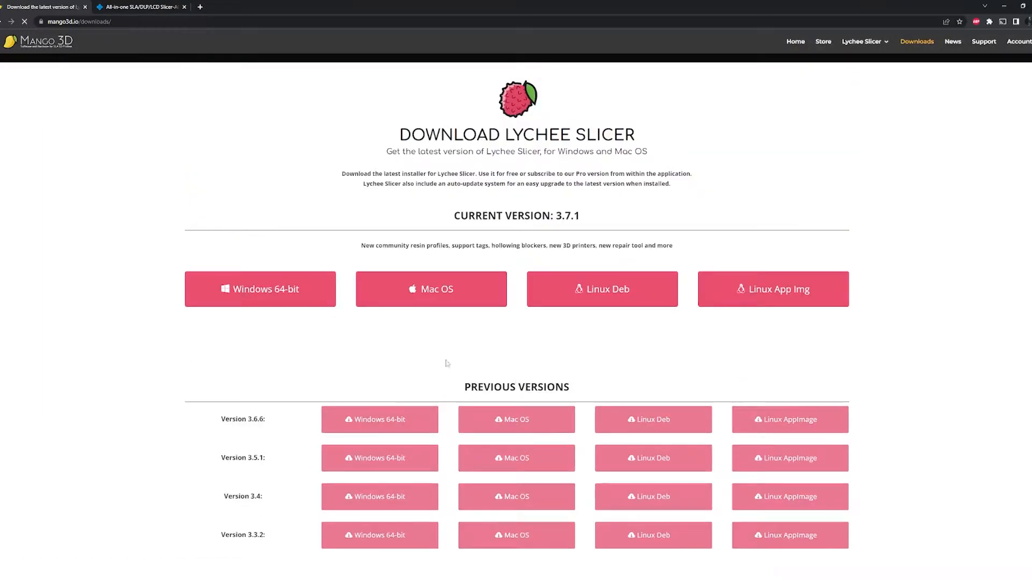
left_click(140, 6)
mouse_move(141, 78)
left_click(387, 159)
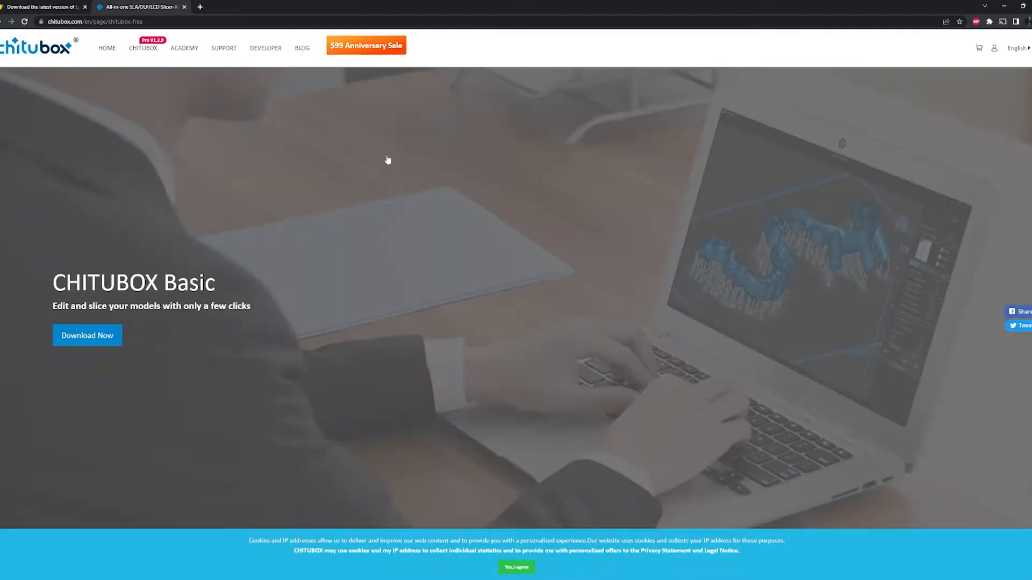
left_click(96, 337)
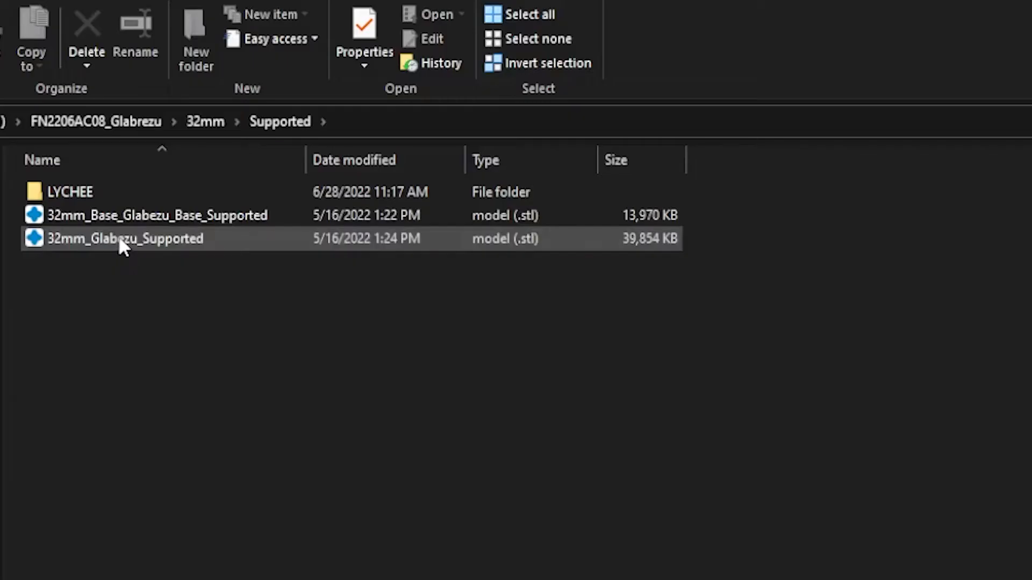
Load the 32mm_Glabezu_Supported model into CHITUBOX, inspect it on the build plate and open the slicing settings.
double_click(119, 240)
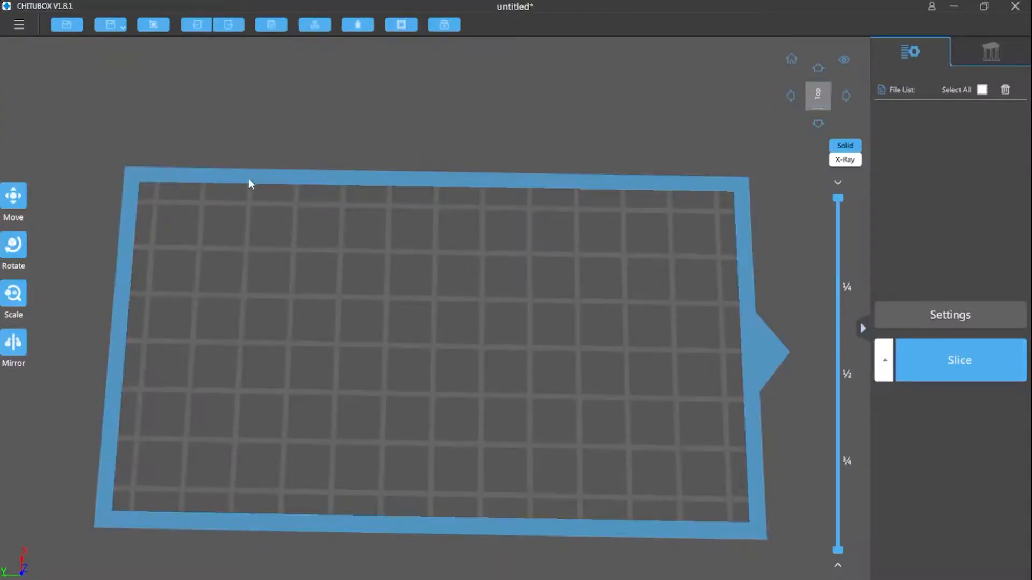
left_click_drag(352, 208, 409, 440)
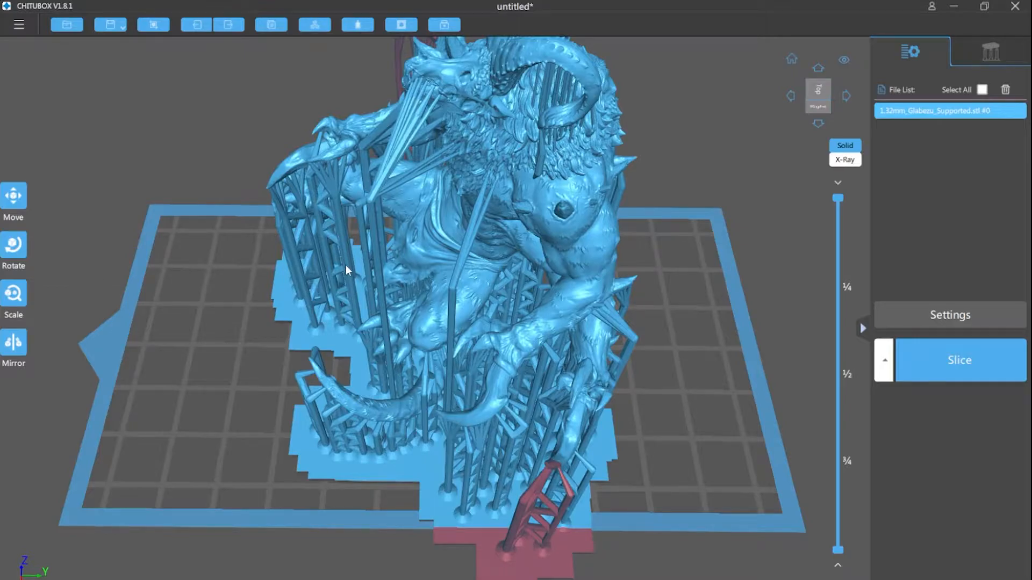
scroll(578, 459, "down", 3)
left_click_drag(578, 458, 412, 526)
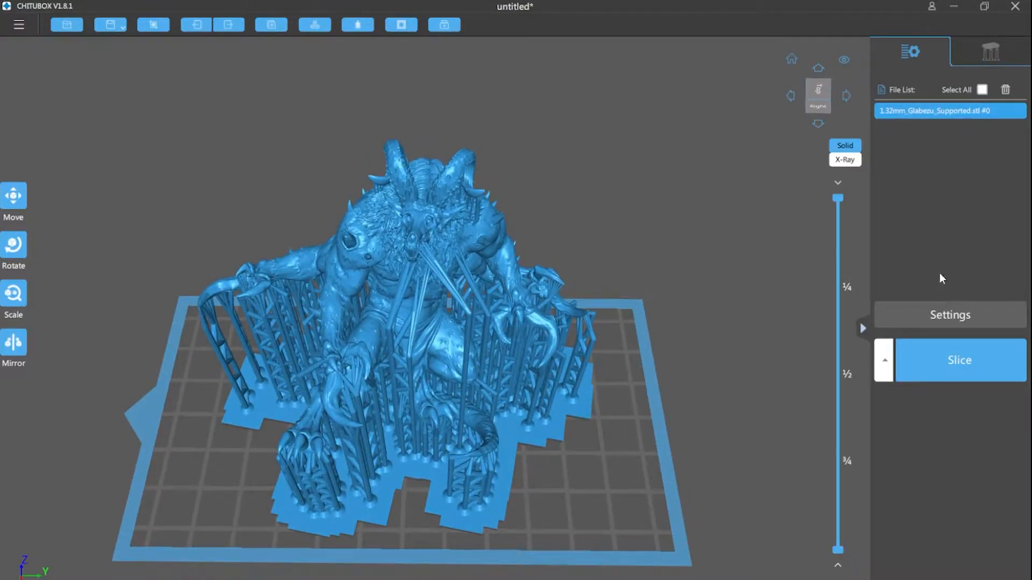
left_click(949, 315)
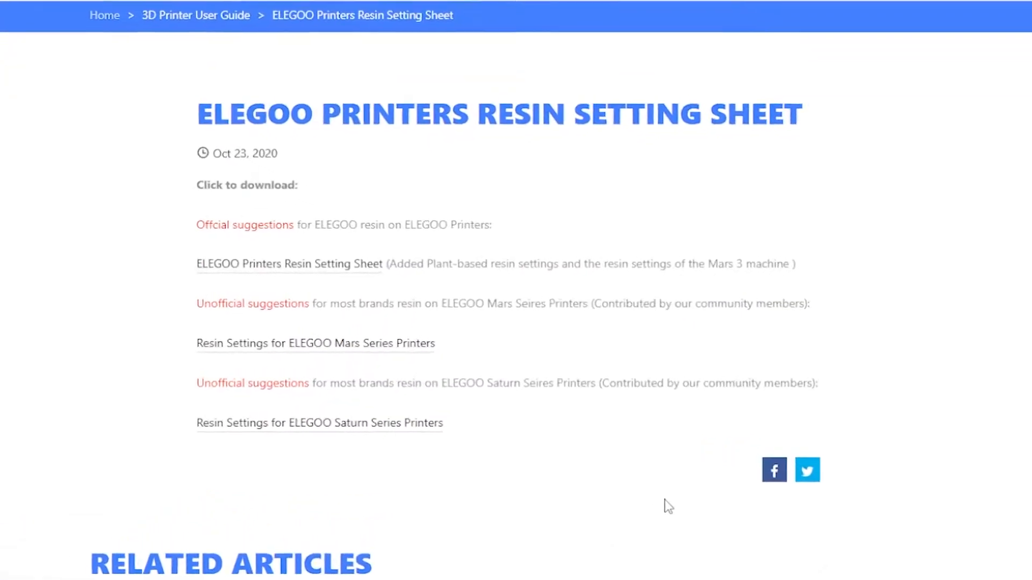
Open the official ELEGOO Printers Resin Setting Sheet and look through the exposure settings for each resin type.
left_click(242, 265)
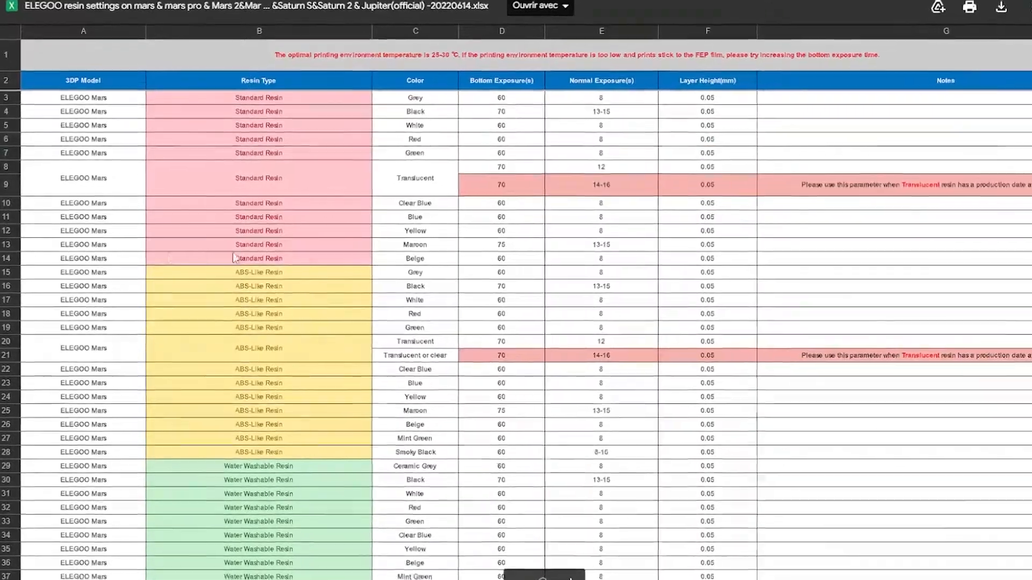
scroll(123, 228, "down", 10)
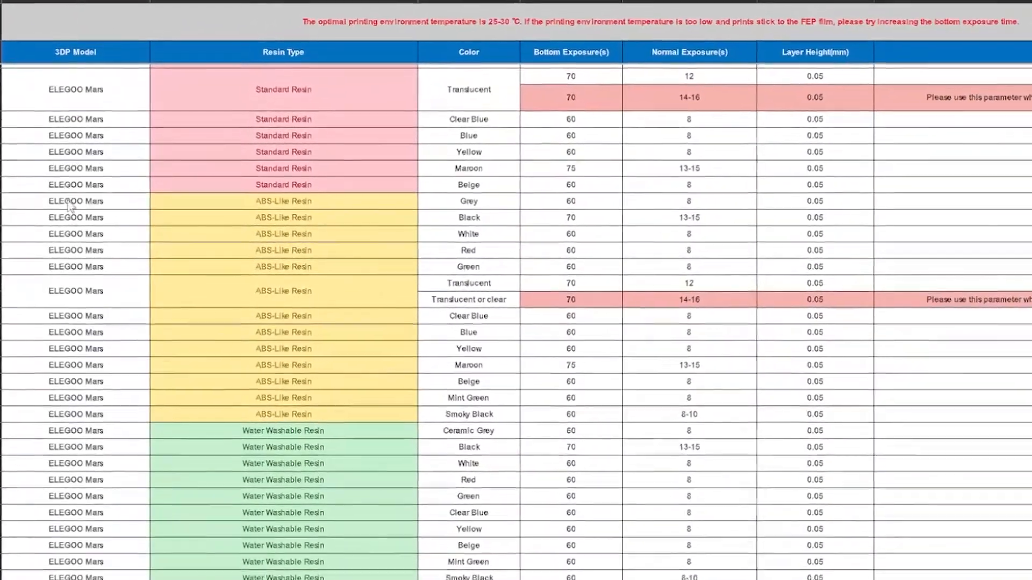
scroll(75, 285, "down", 10)
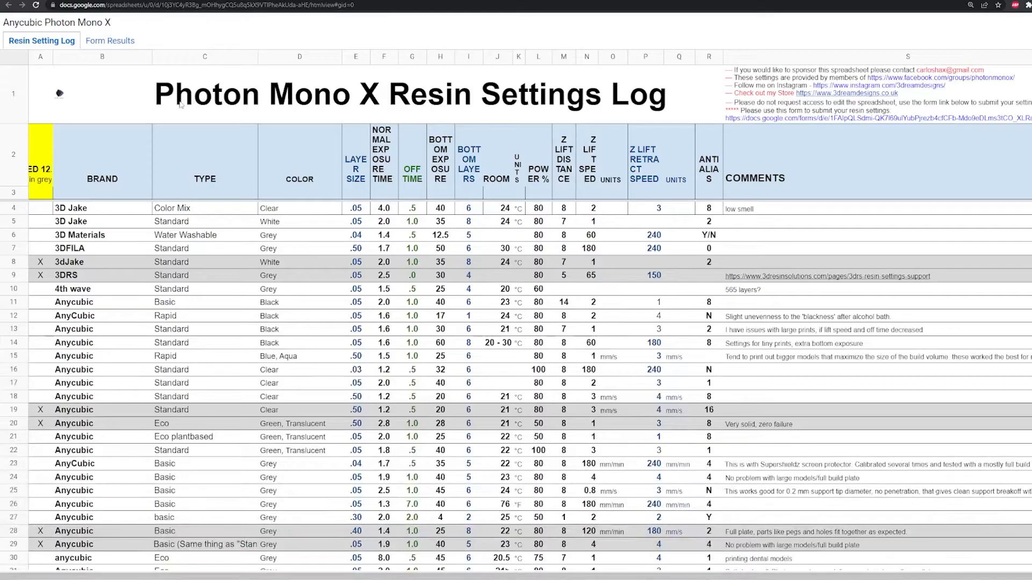
Look through the Photon Mono X Resin Settings Log for exposure values by resin brand.
scroll(117, 179, "down", 5)
scroll(117, 179, "down", 6)
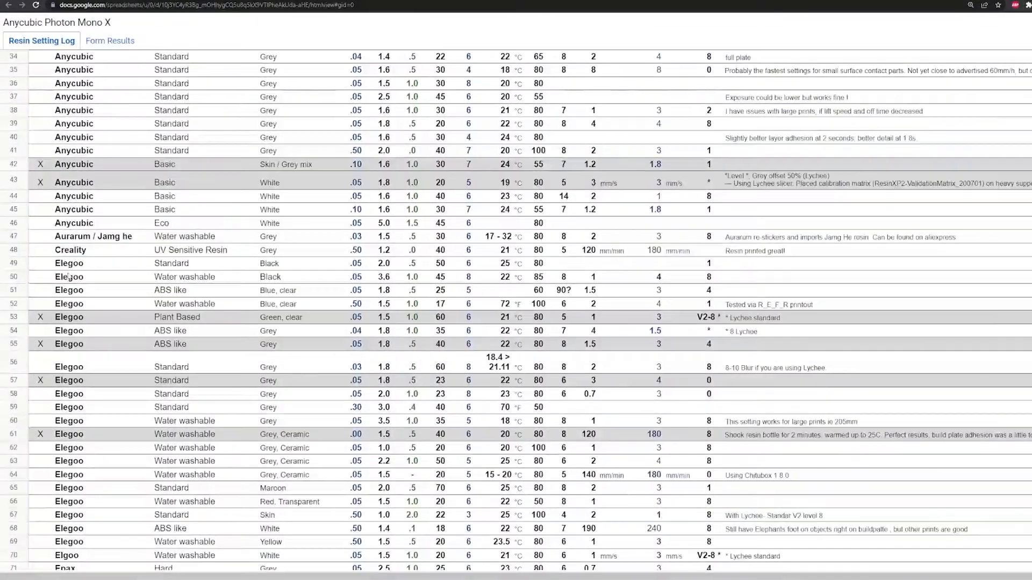
scroll(121, 270, "down", 7)
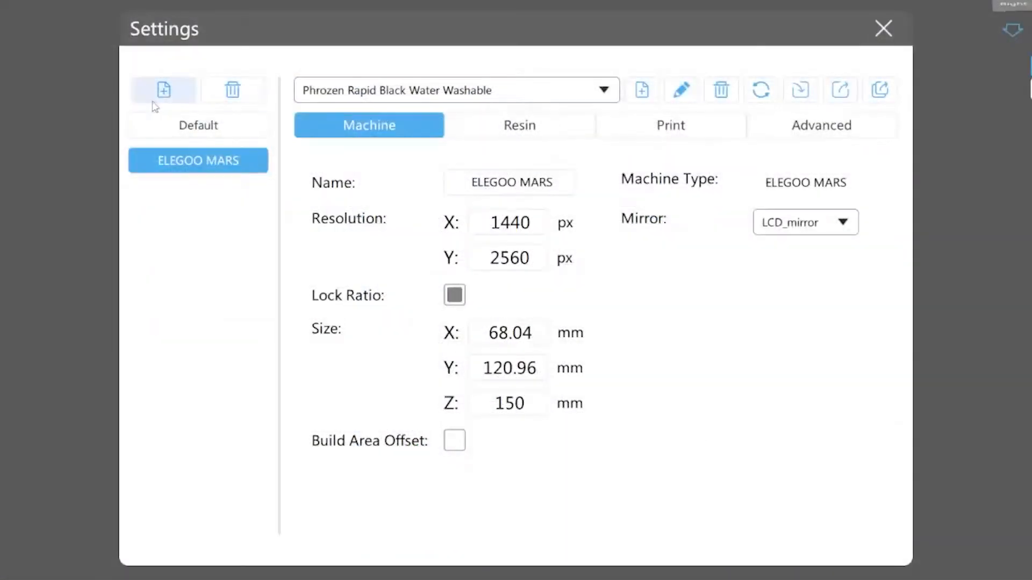
Start adding a machine profile and select AnyCubic Photon Mono among the AnyCubic printers.
left_click(164, 89)
left_click(531, 258)
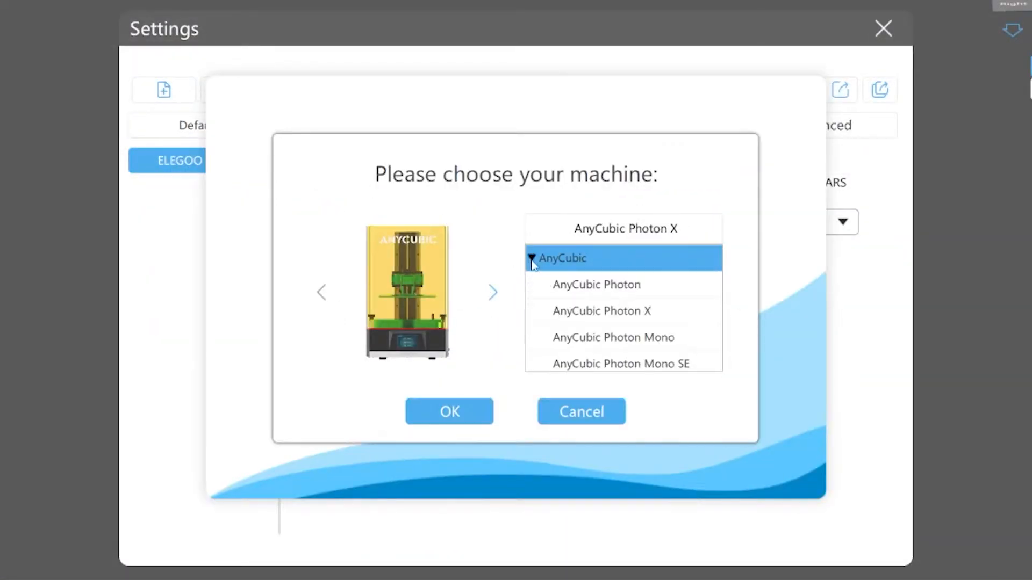
left_click(614, 292)
scroll(616, 296, "down", 1)
left_click(616, 298)
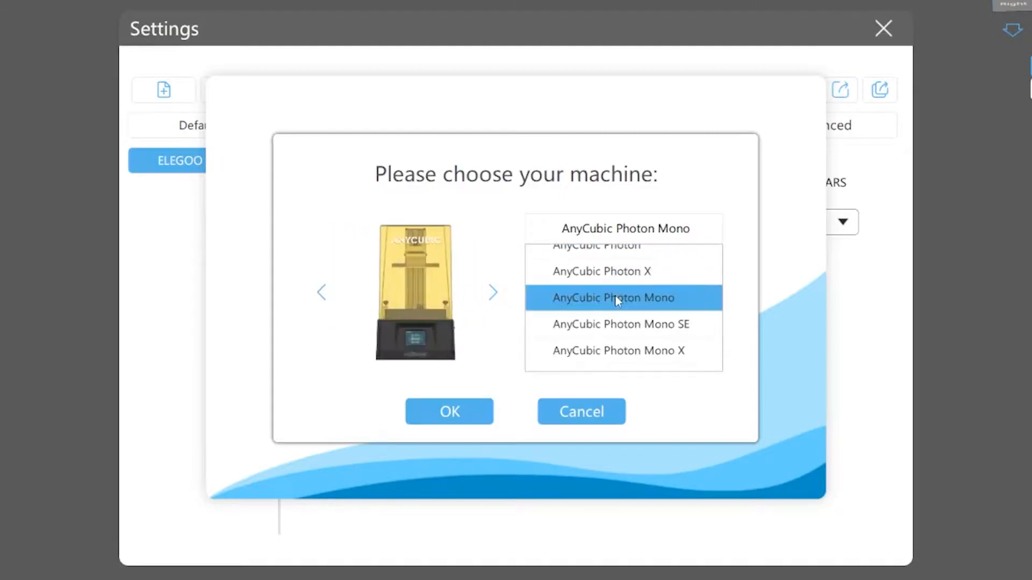
Expand the ELEGOO printers in the machine selection and pick a model from that brand instead.
scroll(615, 297, "down", 3)
scroll(580, 338, "down", 3)
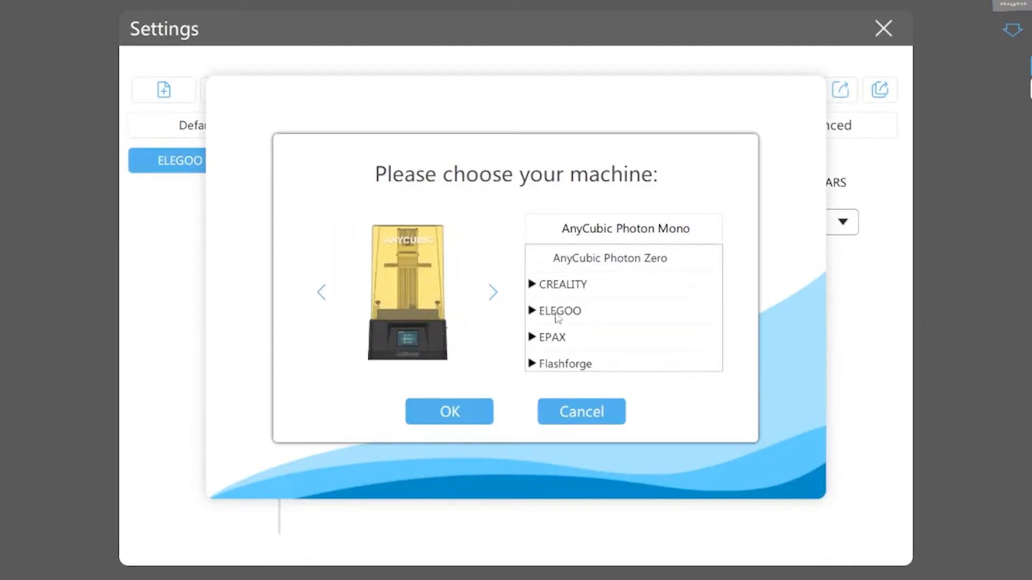
left_click(551, 310)
left_click(532, 311)
scroll(597, 323, "down", 2)
left_click(613, 286)
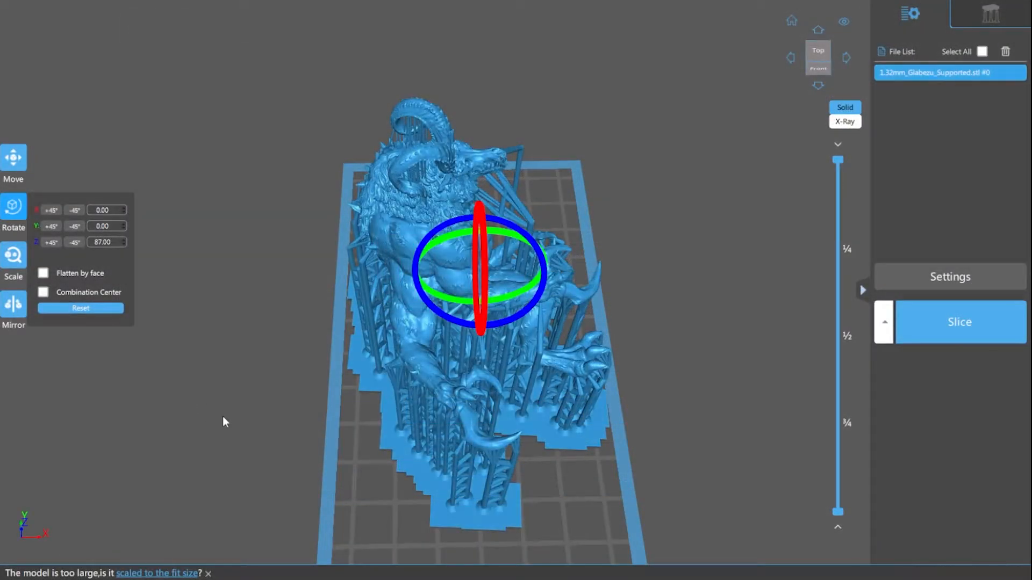
Select the rotated Glabrezu model and move it on the build plate to X -1.36, Y 3.24.
left_click(223, 418)
left_click(474, 325)
left_click_drag(443, 303, 672, 342)
right_click_drag(673, 343, 735, 425)
left_click_drag(662, 341, 500, 321)
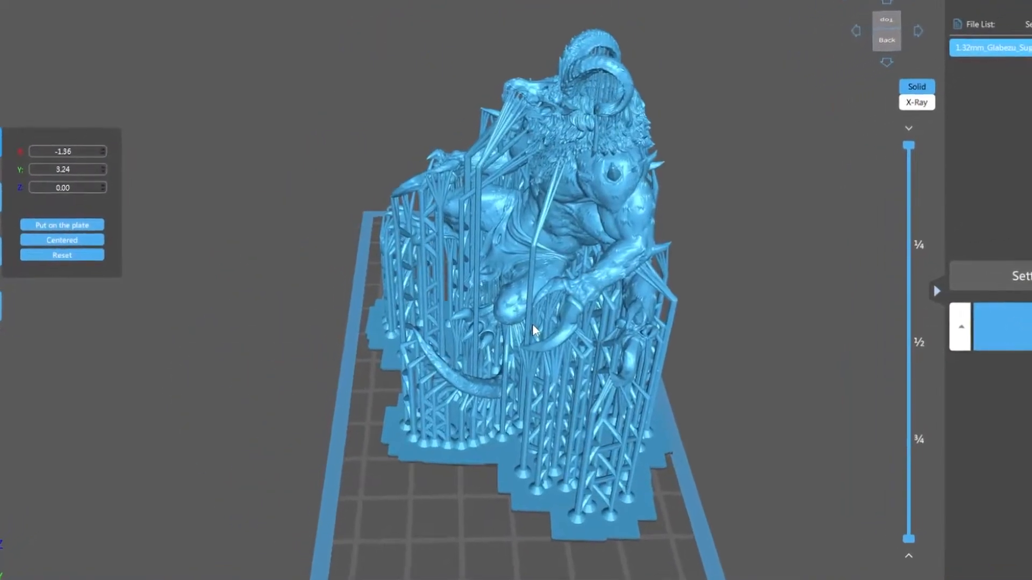
Shift the model toward the plate's edge and examine the part of its raft that crosses the build area boundary.
left_click_drag(565, 315, 558, 233)
left_click(334, 515)
right_click_drag(333, 515, 443, 419)
scroll(447, 412, "up", 4)
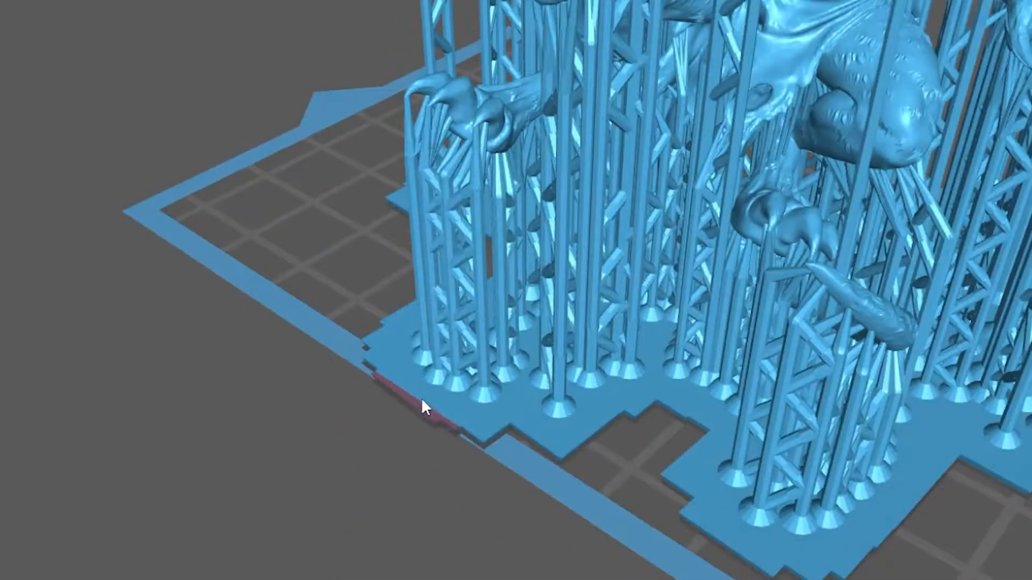
scroll(413, 399, "down", 5)
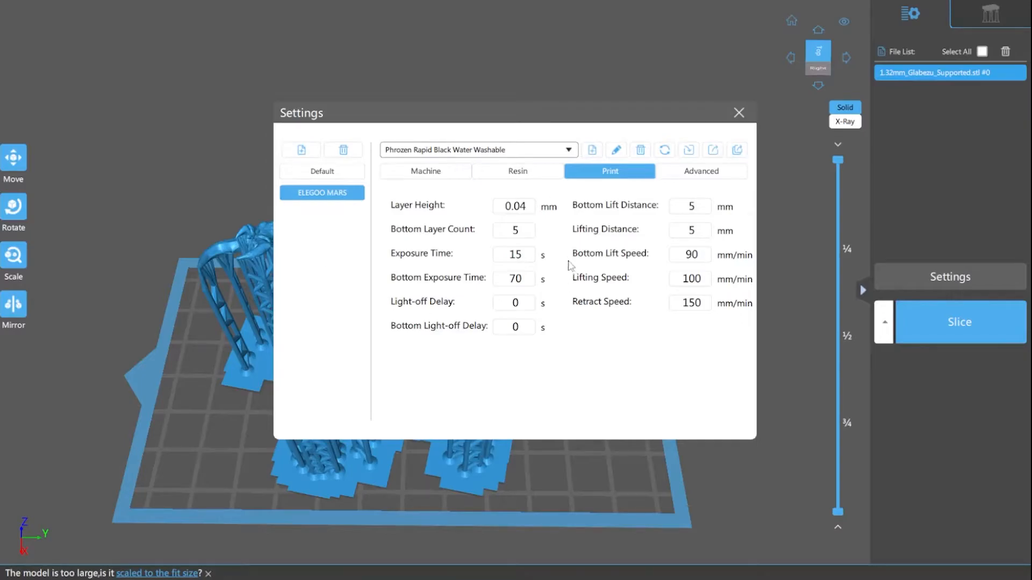
Close the settings, slice the supported Glabrezu and save the result as _32mm_Glabezu_Supported in CHITUBOX slicer (.cbddlp) format.
left_click(739, 114)
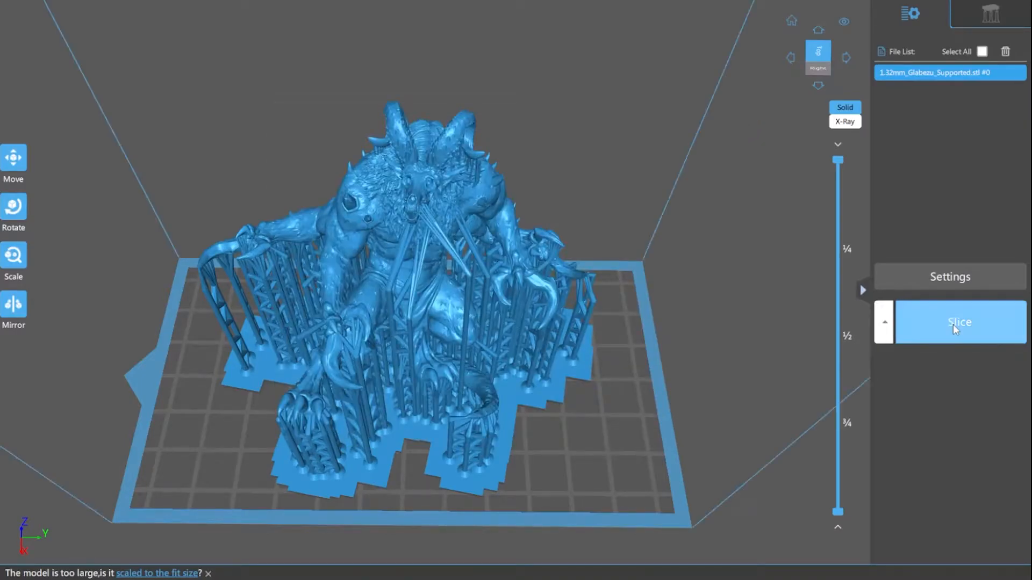
left_click(953, 324)
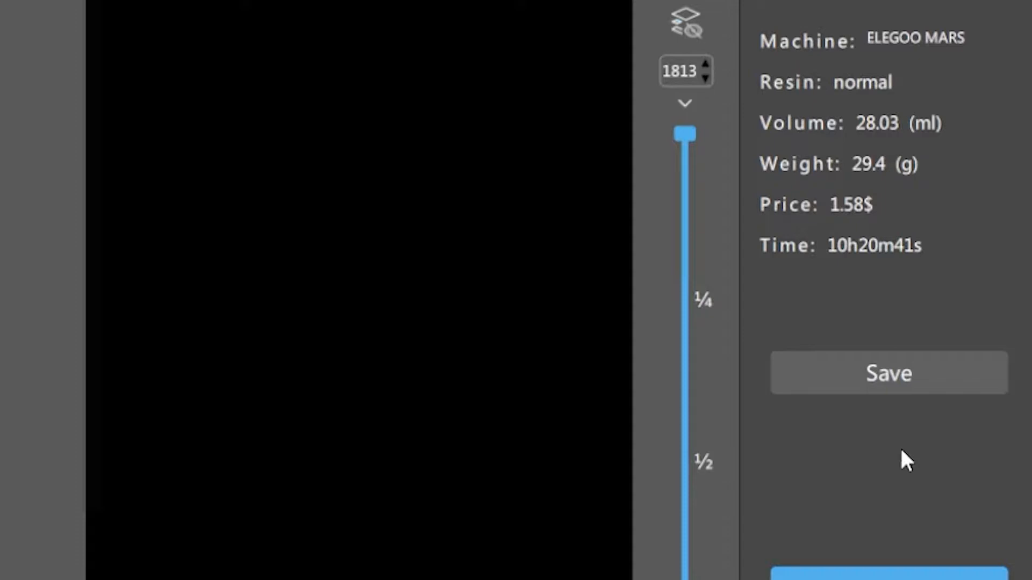
left_click(882, 382)
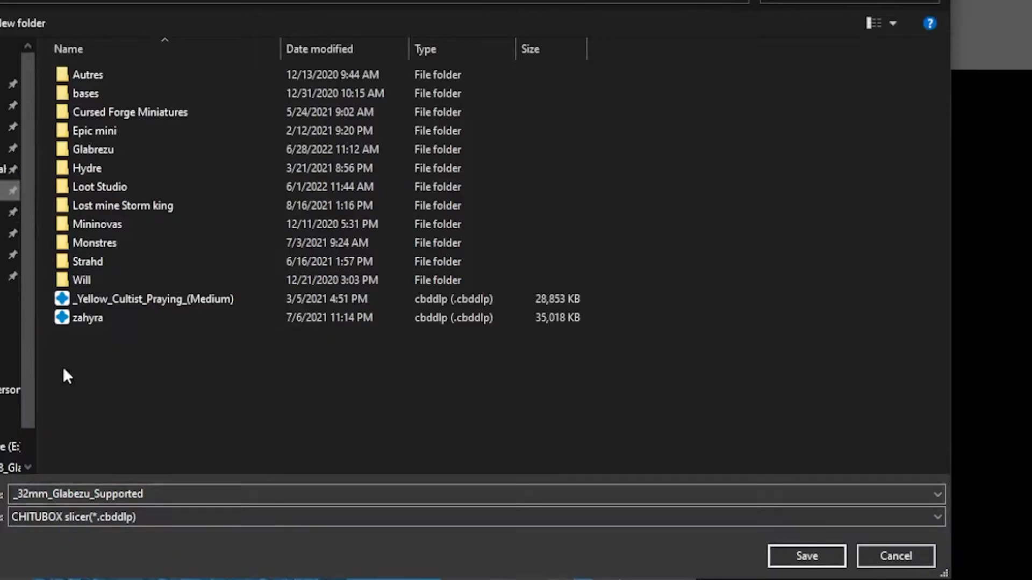
left_click(817, 560)
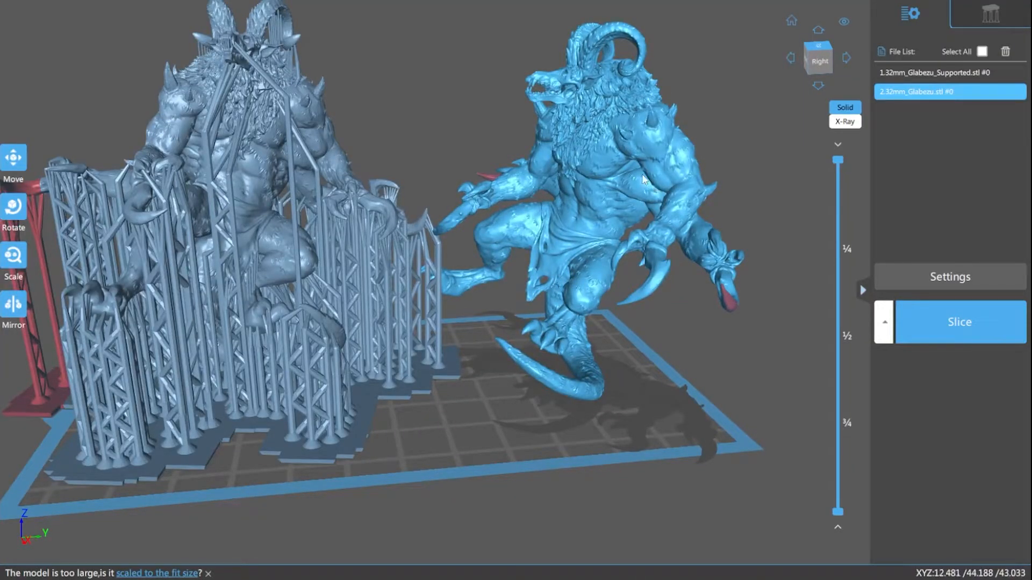
Examine the unsupported Glabrezu beside the supported one from several angles and cut through both with the layer view.
left_click_drag(683, 440, 655, 428)
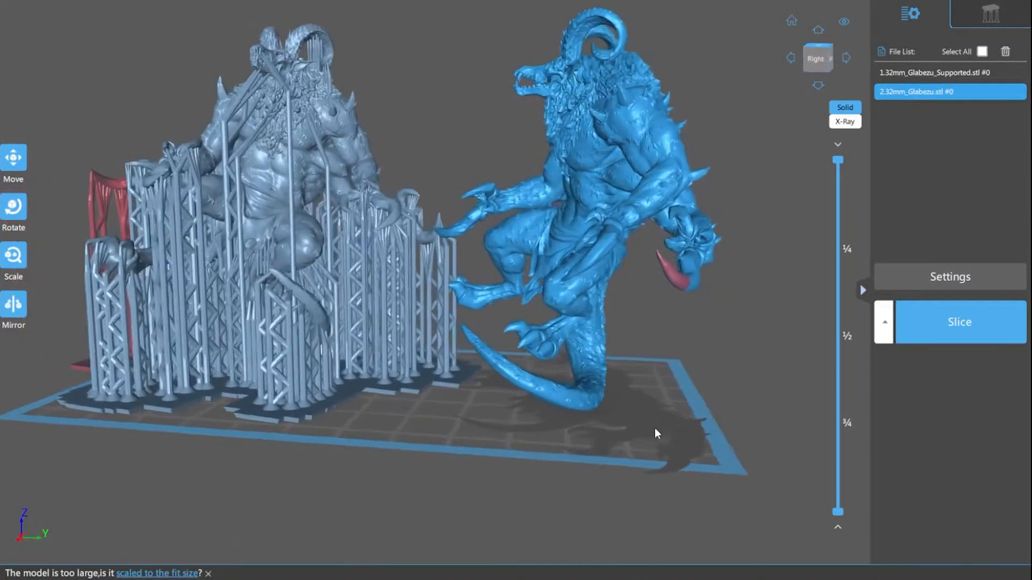
right_click_drag(655, 428, 655, 430)
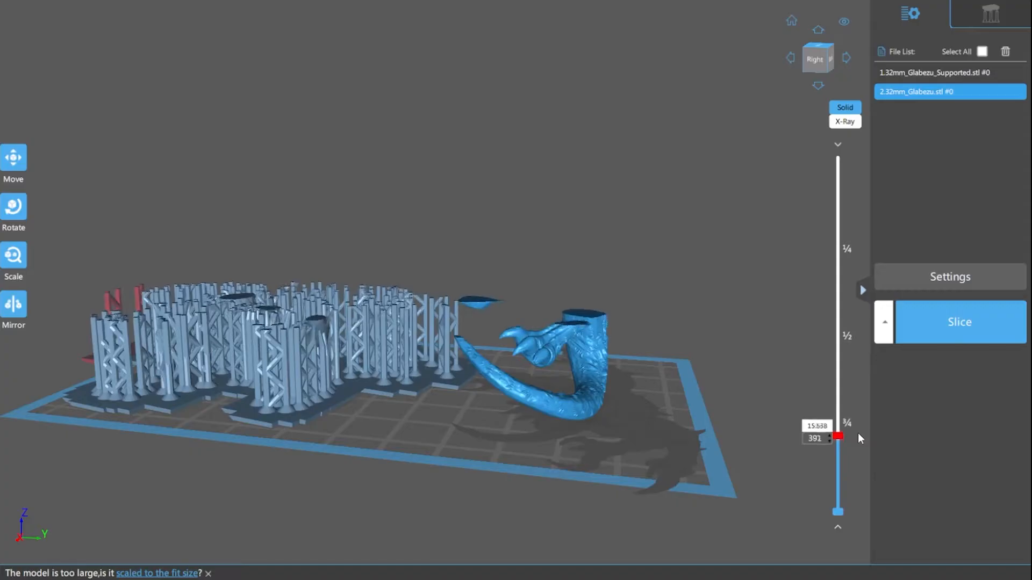
left_click_drag(858, 433, 858, 421)
left_click_drag(862, 435, 610, 403)
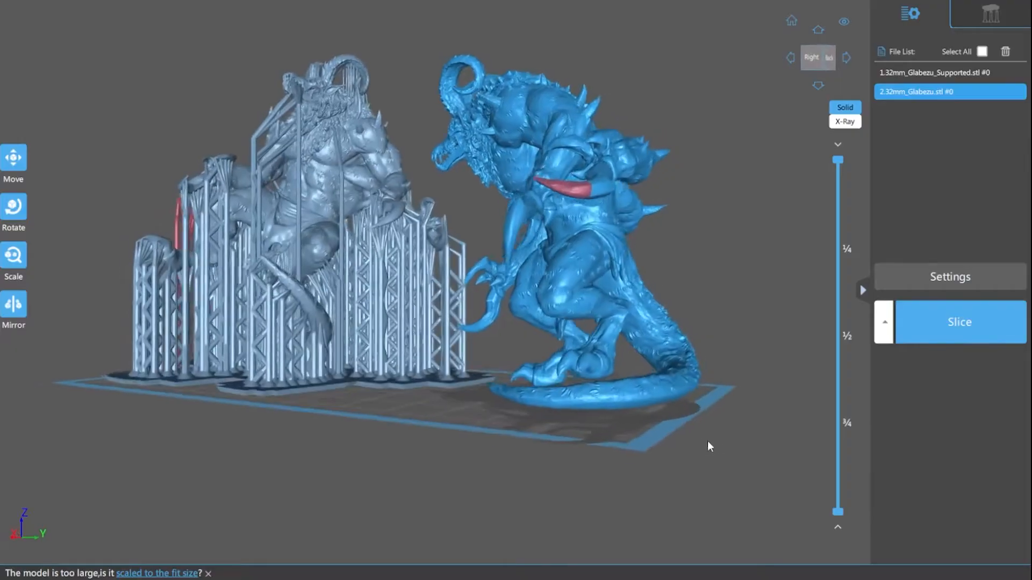
right_click_drag(707, 440, 602, 458)
right_click_drag(499, 492, 621, 510)
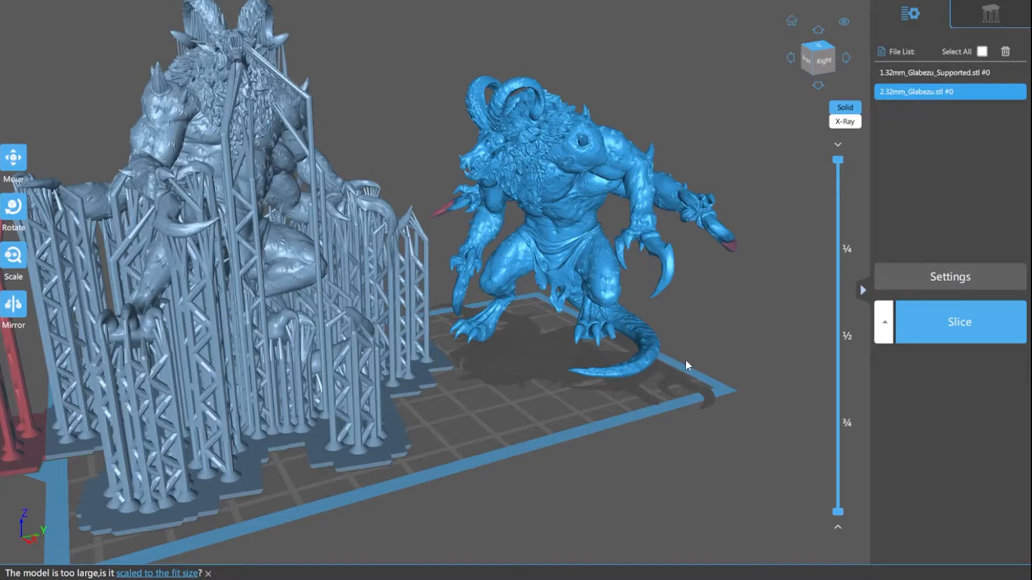
right_click_drag(715, 321, 992, 26)
Open the support settings for the unsupported Glabrezu and examine the marked points on its body, limbs and tail.
left_click(992, 16)
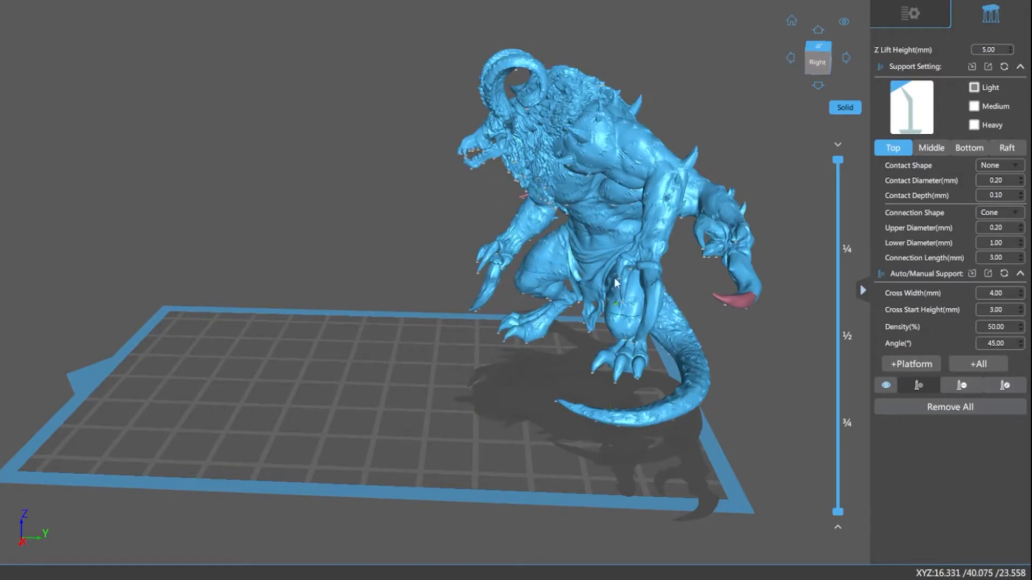
scroll(617, 291, "up", 5)
right_click_drag(617, 291, 611, 267)
scroll(611, 267, "down", 4)
right_click_drag(361, 79, 374, 70)
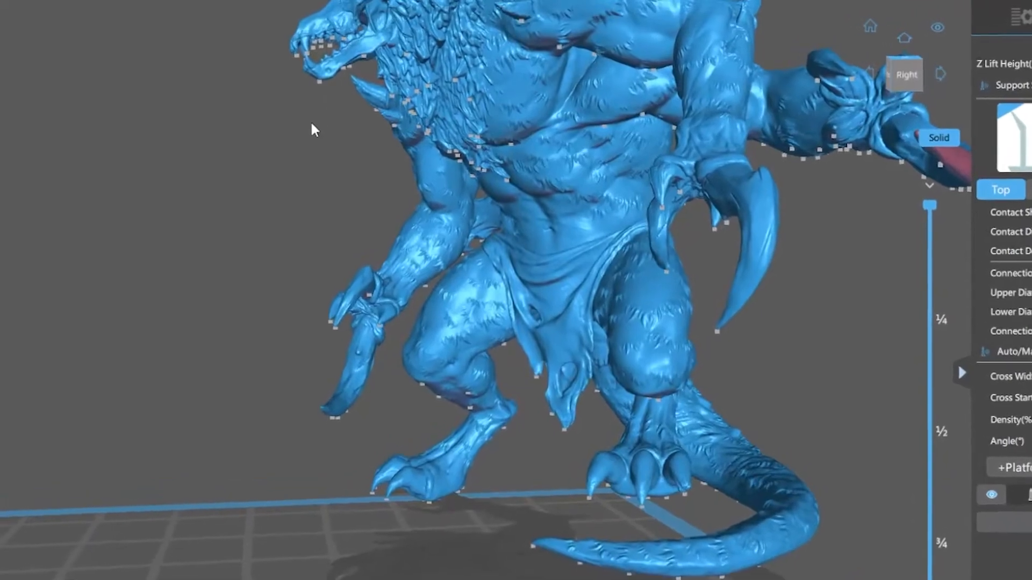
right_click_drag(300, 126, 240, 237)
scroll(224, 225, "down", 3)
scroll(239, 237, "up", 6)
scroll(249, 230, "down", 5)
scroll(291, 374, "up", 3)
scroll(290, 374, "down", 5)
right_click_drag(291, 374, 356, 379)
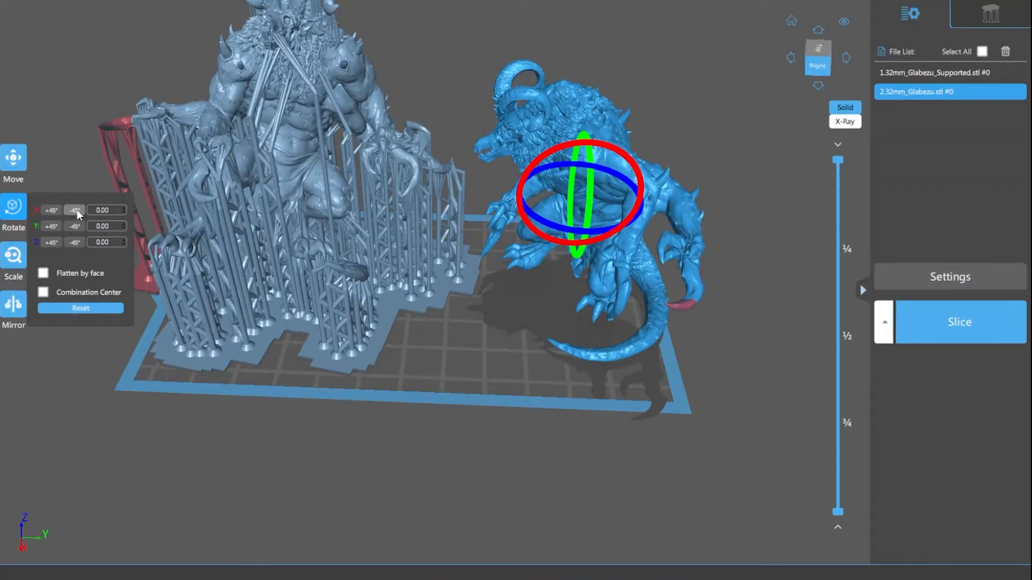
Rotate the unsupported Glabrezu by -45° about the X axis.
left_click(76, 211)
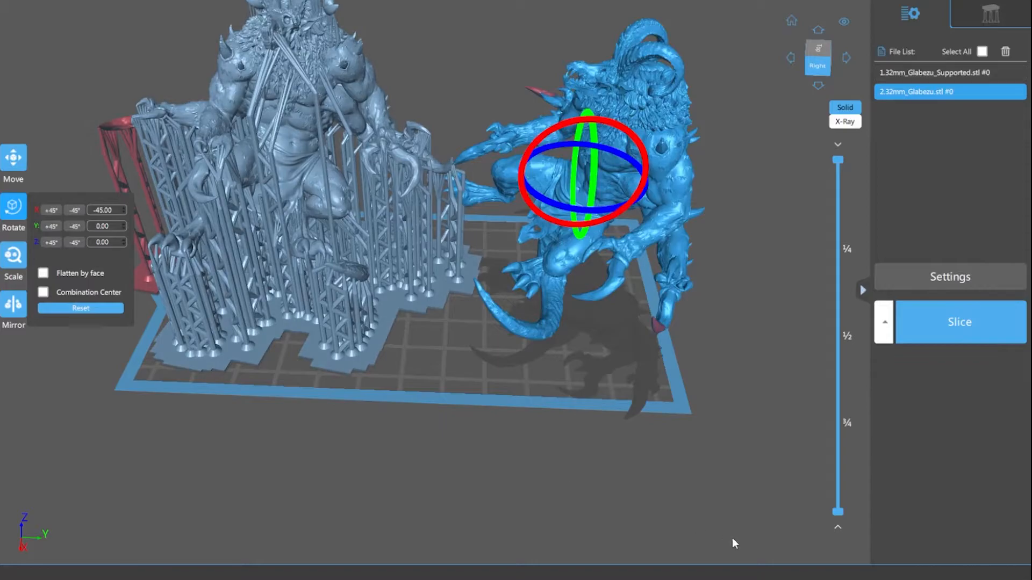
key("Escape")
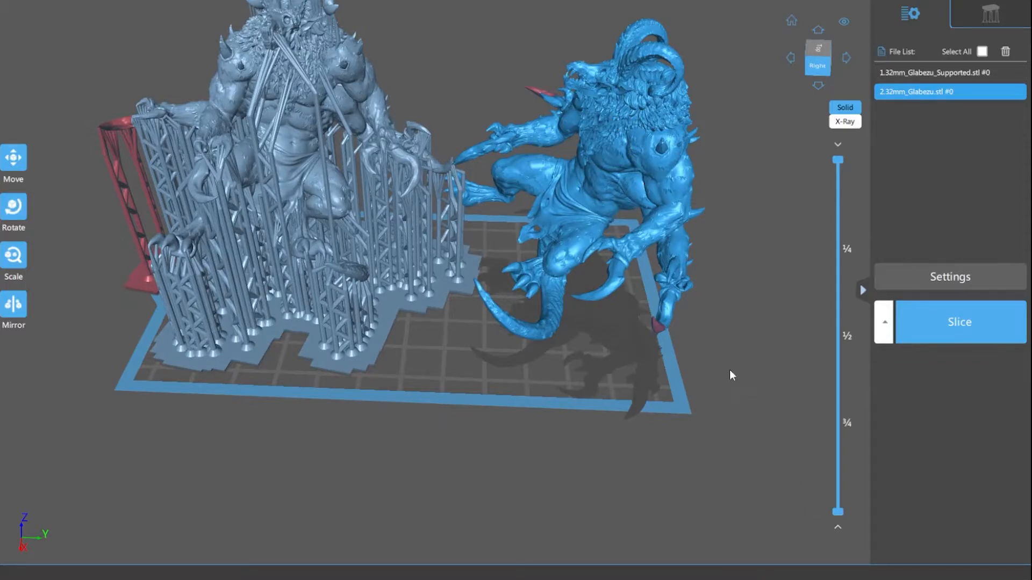
Lower the layer view to the first slice of the tail, around layer 130, and place a heavy support beneath it.
left_click(999, 18)
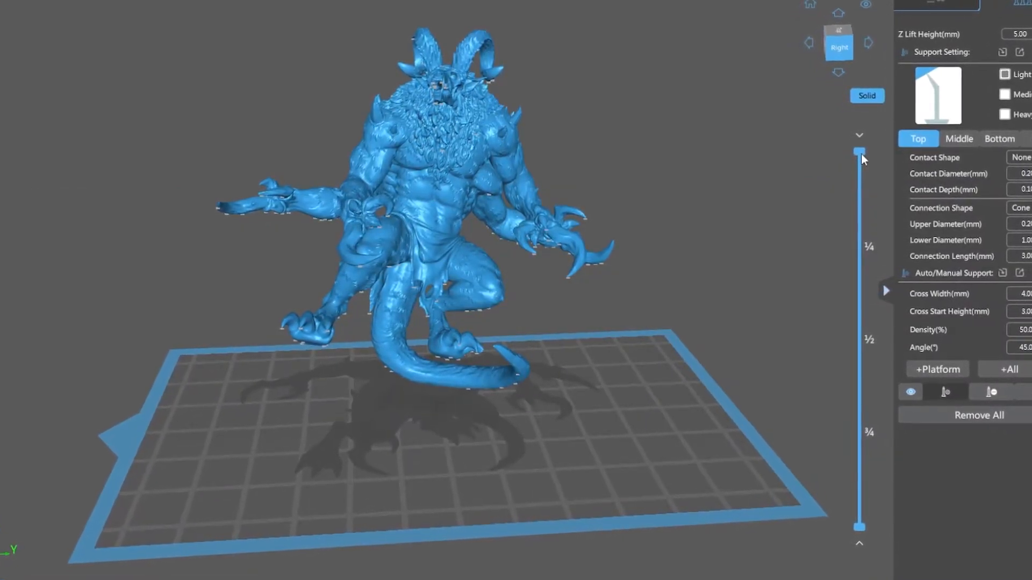
left_click_drag(864, 153, 870, 498)
left_click_drag(867, 502, 867, 508)
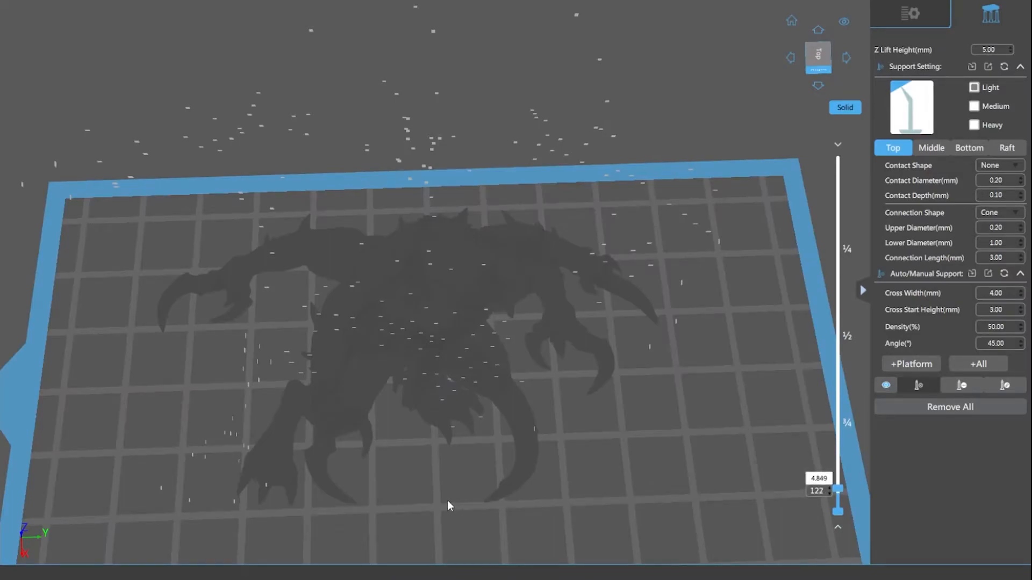
key("Up")
key("Up")
scroll(425, 333, "up", 5)
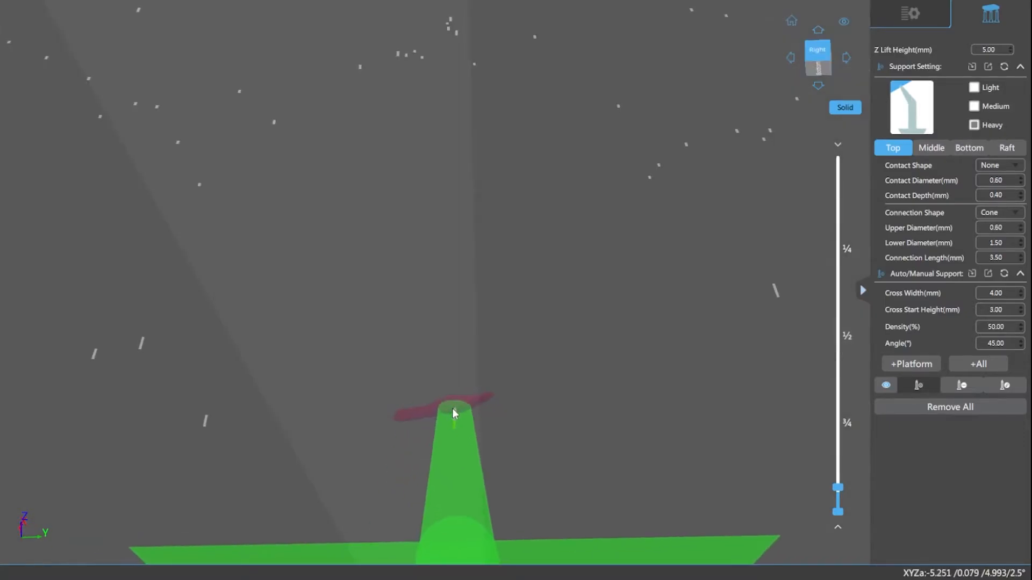
scroll(452, 414, "down", 5)
right_click_drag(452, 414, 414, 475)
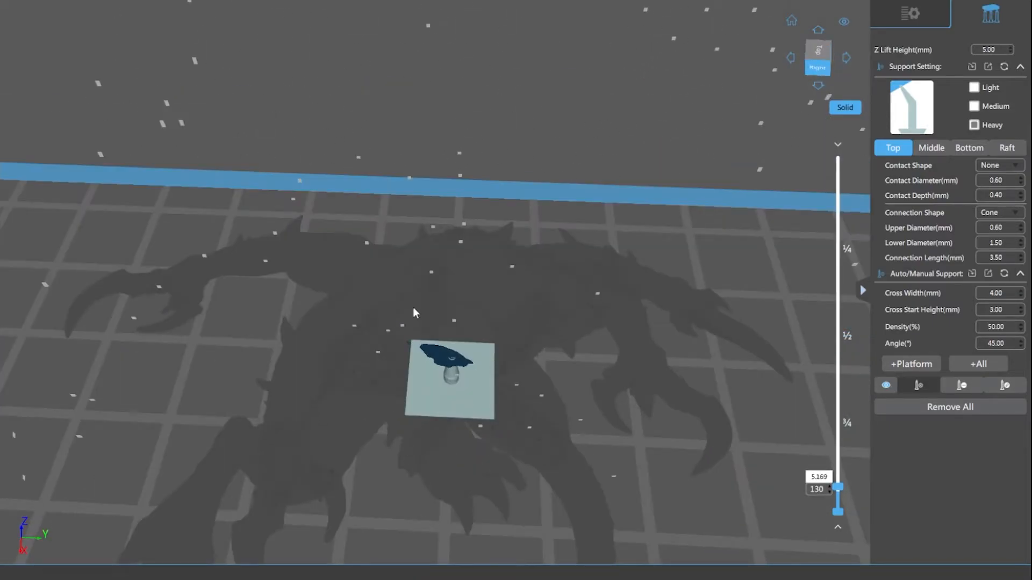
Adjust the contact of the light support at the tail and add more light supports along the tail's surface.
scroll(418, 313, "up", 5)
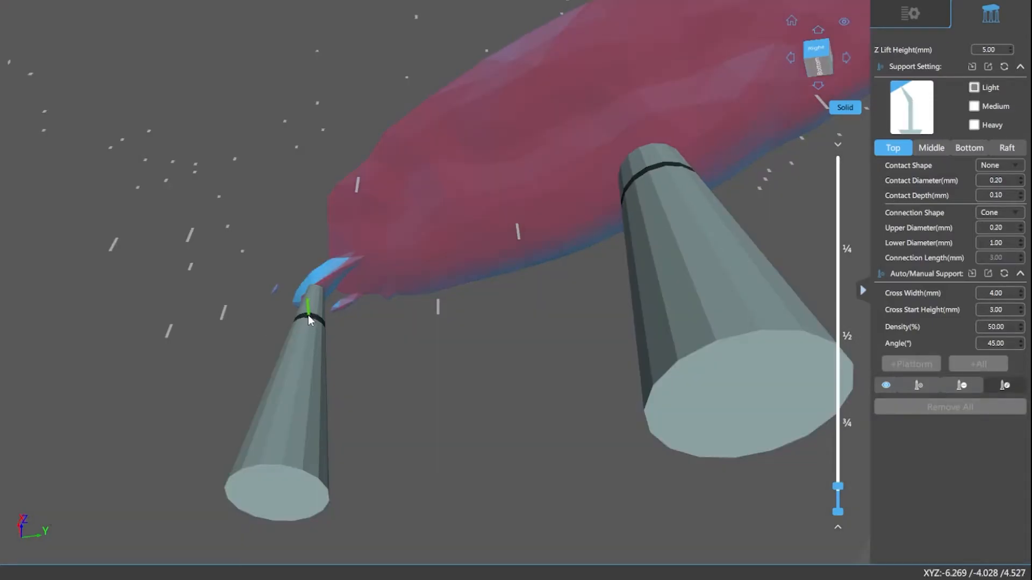
left_click_drag(308, 315, 403, 270)
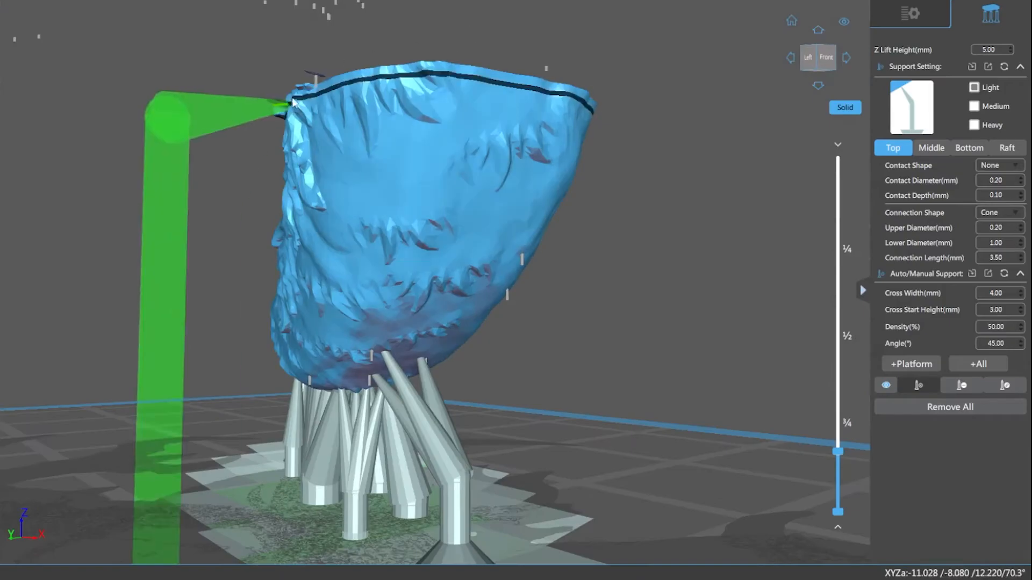
left_click_drag(288, 102, 314, 73)
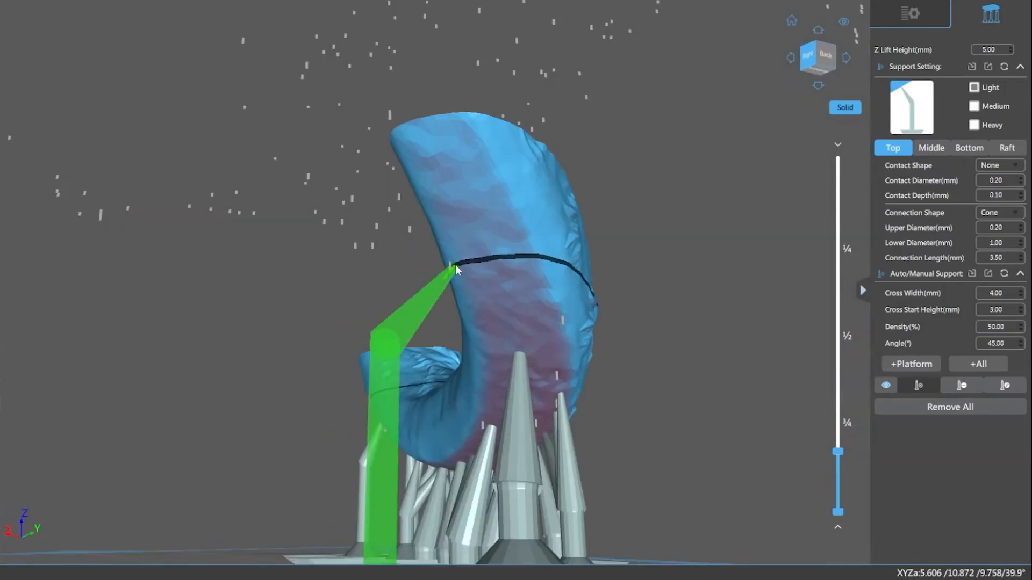
left_click(454, 270)
left_click(547, 280)
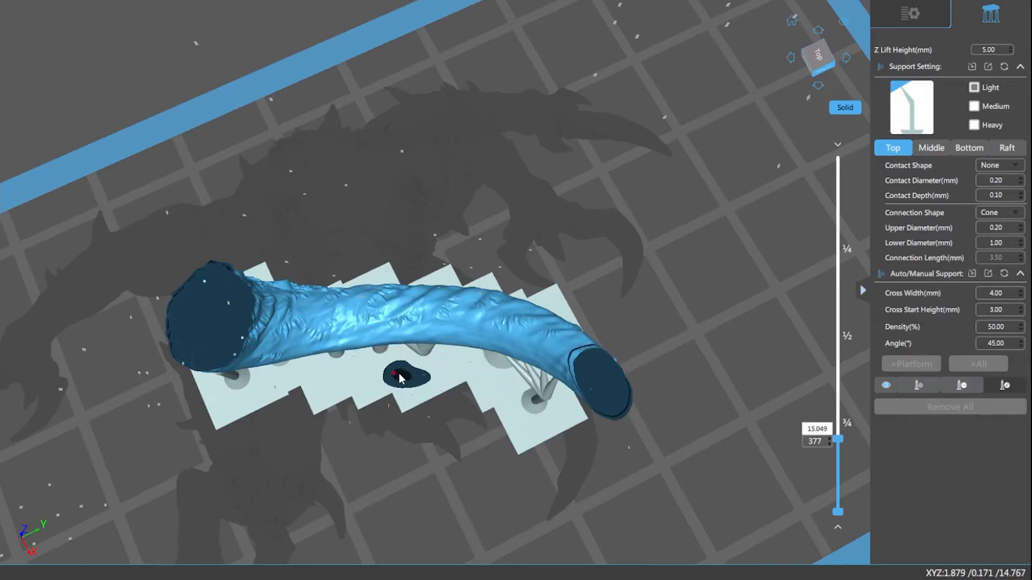
Raise the layer view to layer 659 and examine where the foot and legs begin above the tail.
key("Up")
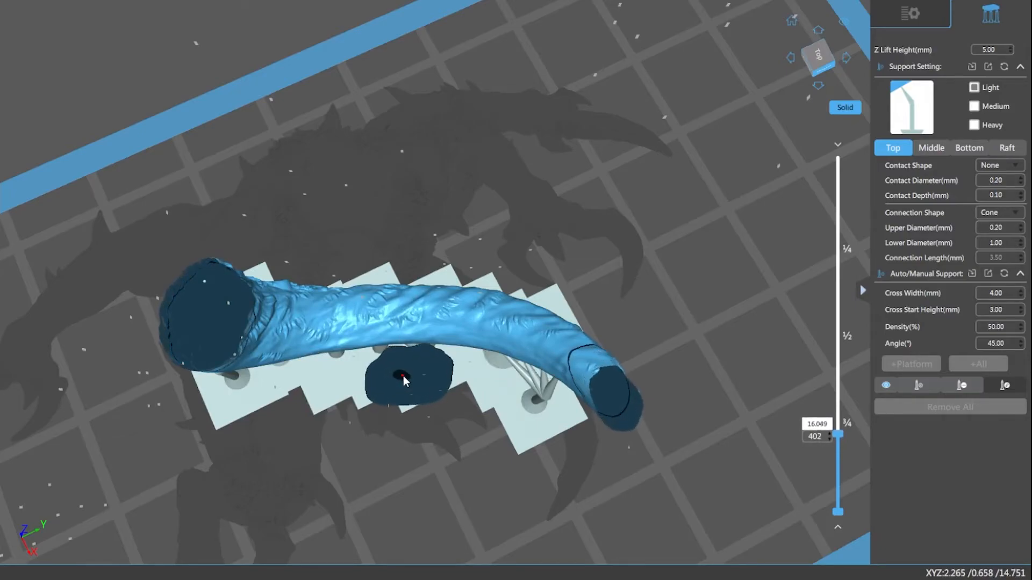
key("Up")
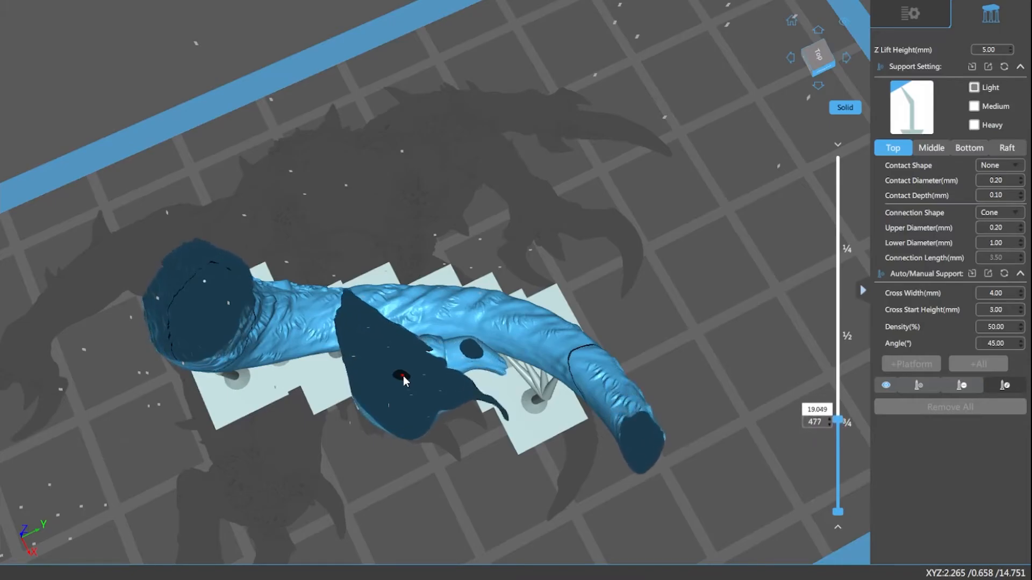
key("Up")
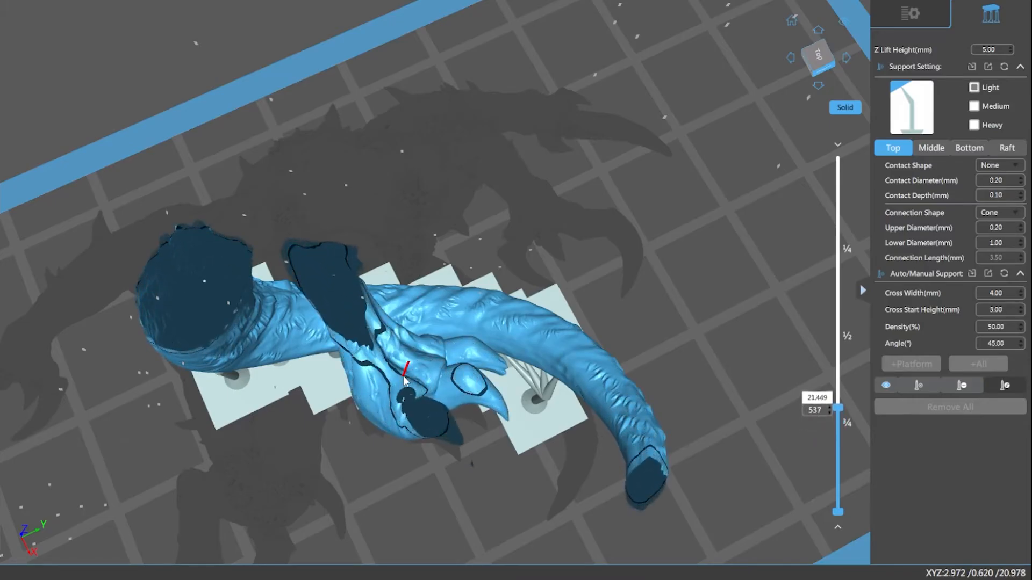
key("Up")
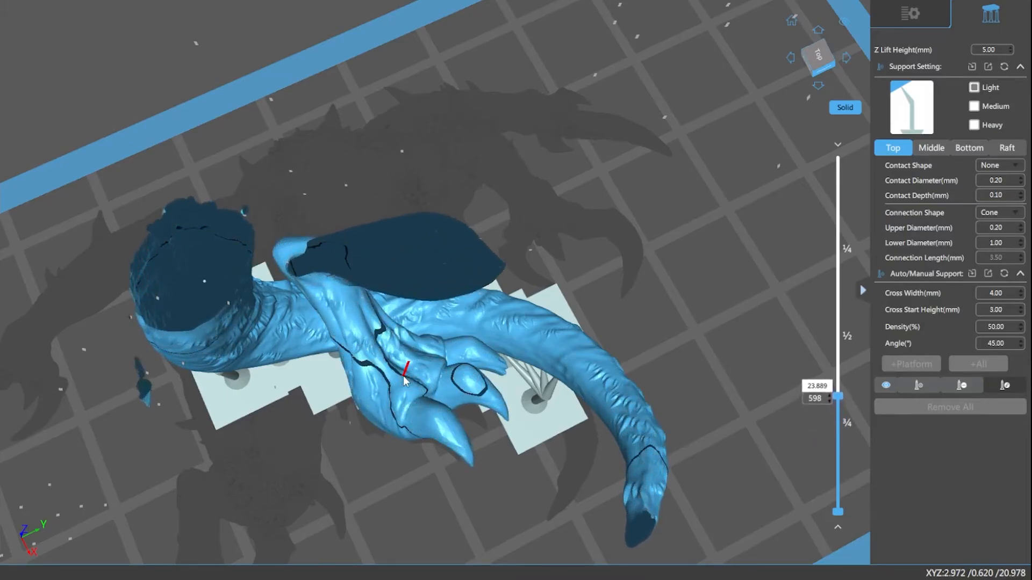
key("Up")
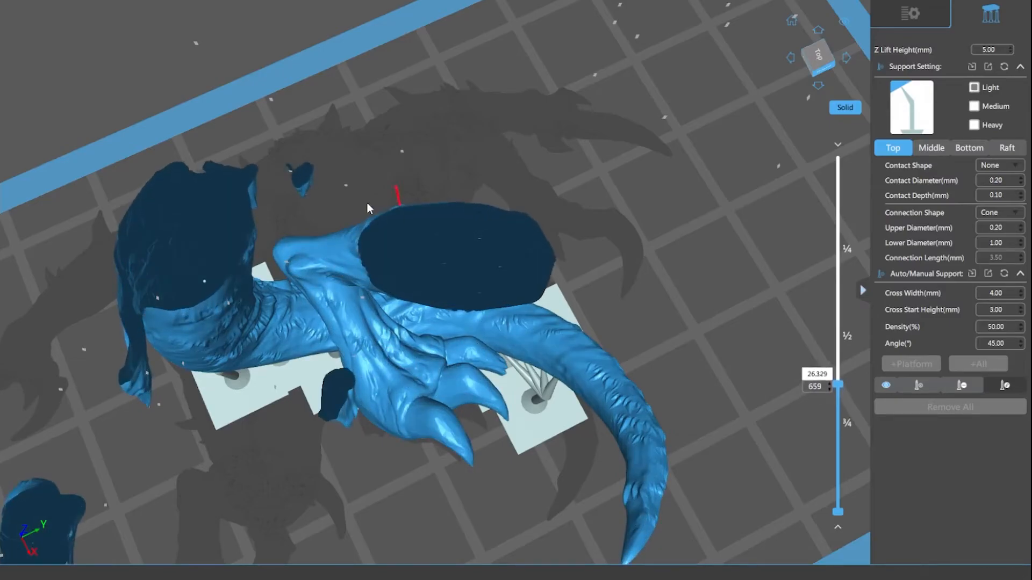
right_click_drag(534, 408, 512, 352)
left_click(423, 198)
left_click(400, 201)
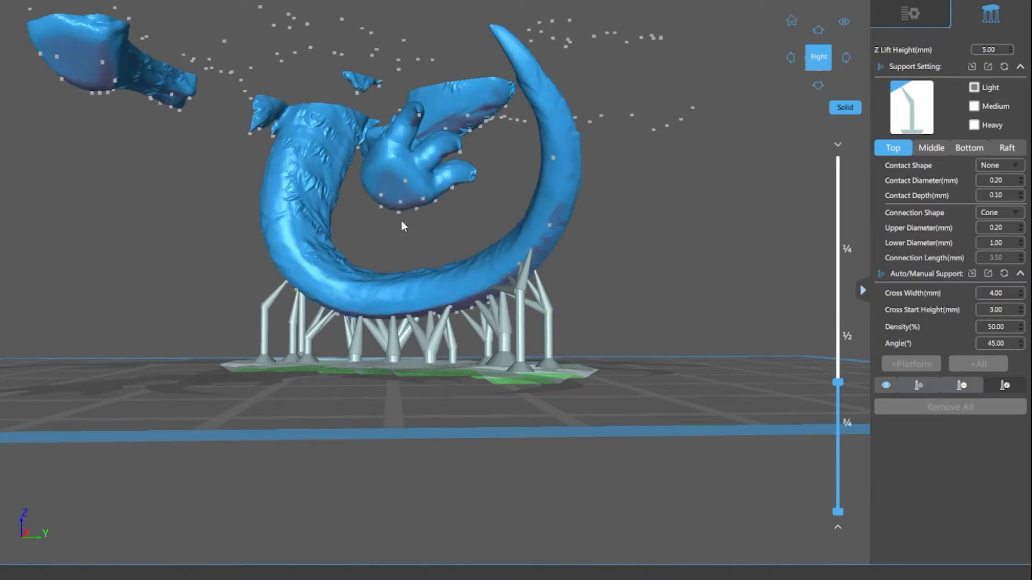
Switch the support type to Heavy and lower the layer view to about layer 583 around the foot.
left_click(978, 128)
key("Down")
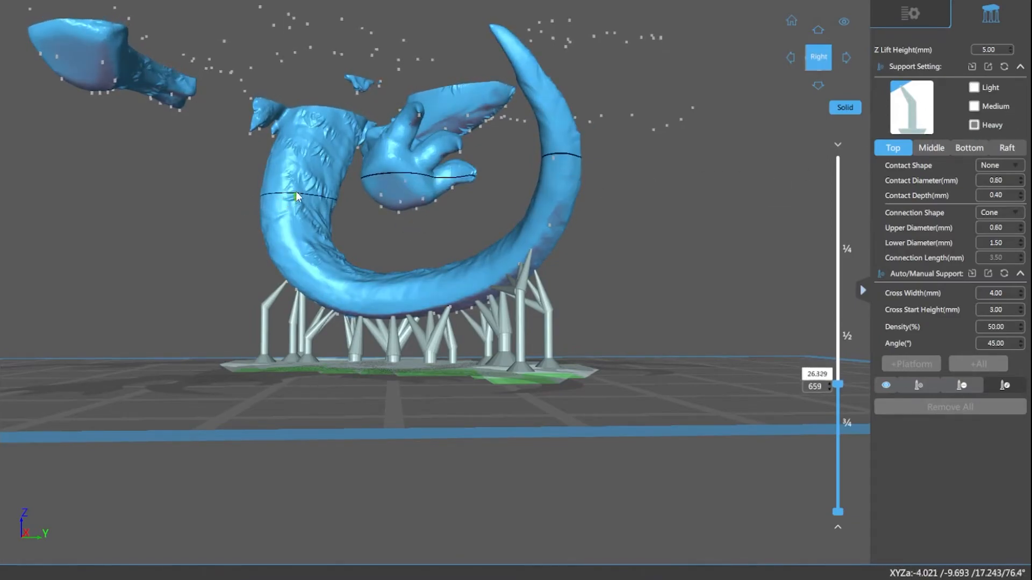
key("Down")
key("Down")
key("Down")
key("Down")
key("Down")
key("Down")
key("Down")
key("Down")
key("Down")
key("Down")
key("Down")
key("Down")
key("Down")
key("Down")
key("Down")
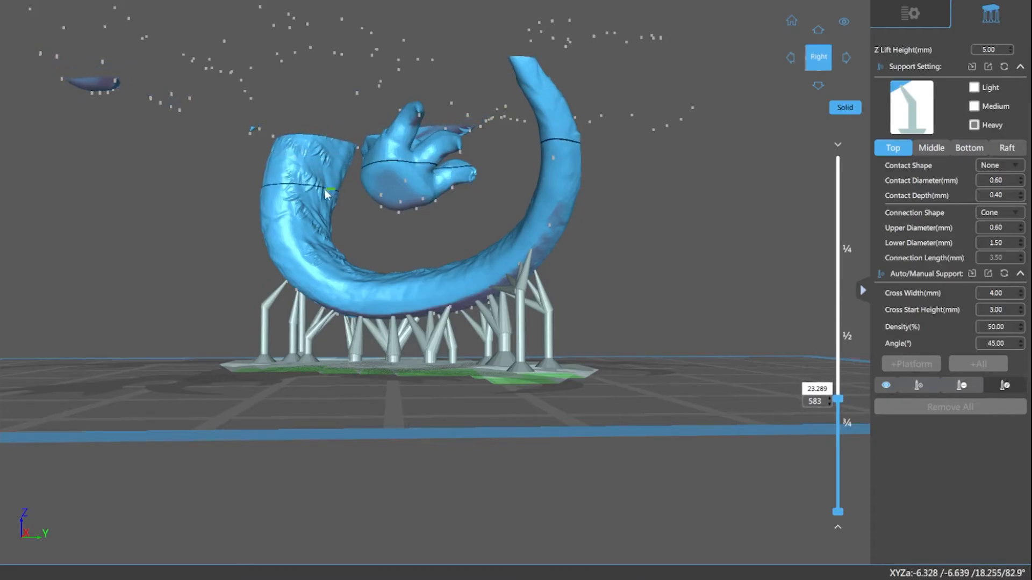
key("Up")
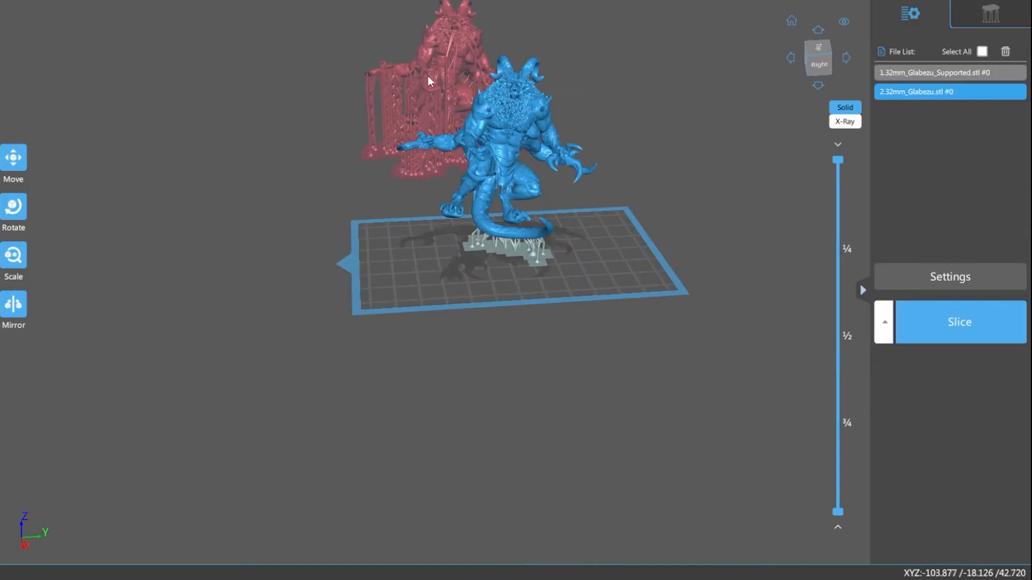
Move the supported Glabrezu back onto the build plate and shift the unsupported one aside so they stand side by side.
left_click(429, 81)
left_click(13, 157)
left_click_drag(428, 80, 370, 153)
left_click_drag(514, 147, 618, 148)
scroll(618, 148, "up", 5)
left_click_drag(285, 140, 344, 140)
left_click_drag(509, 341, 476, 443)
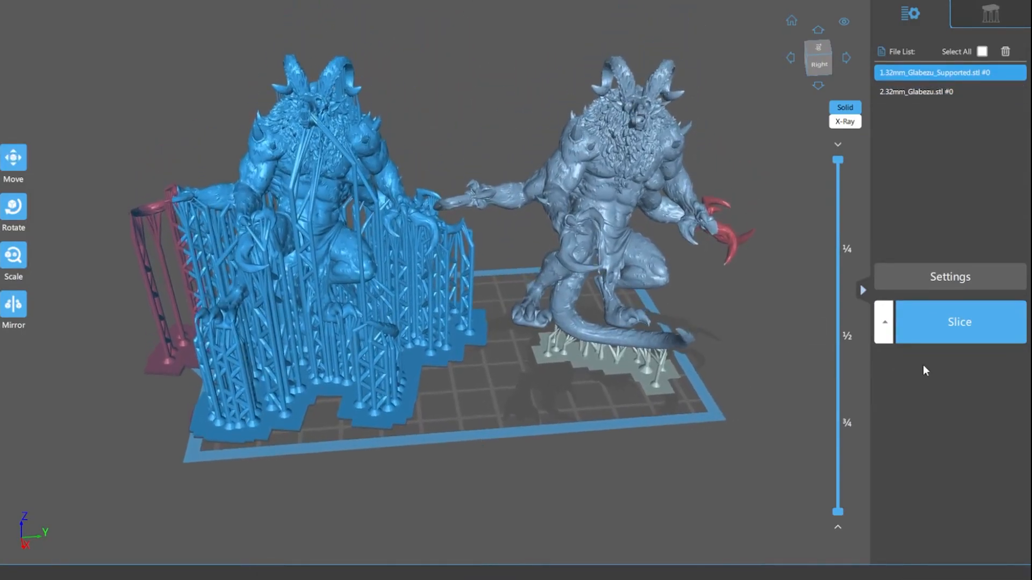